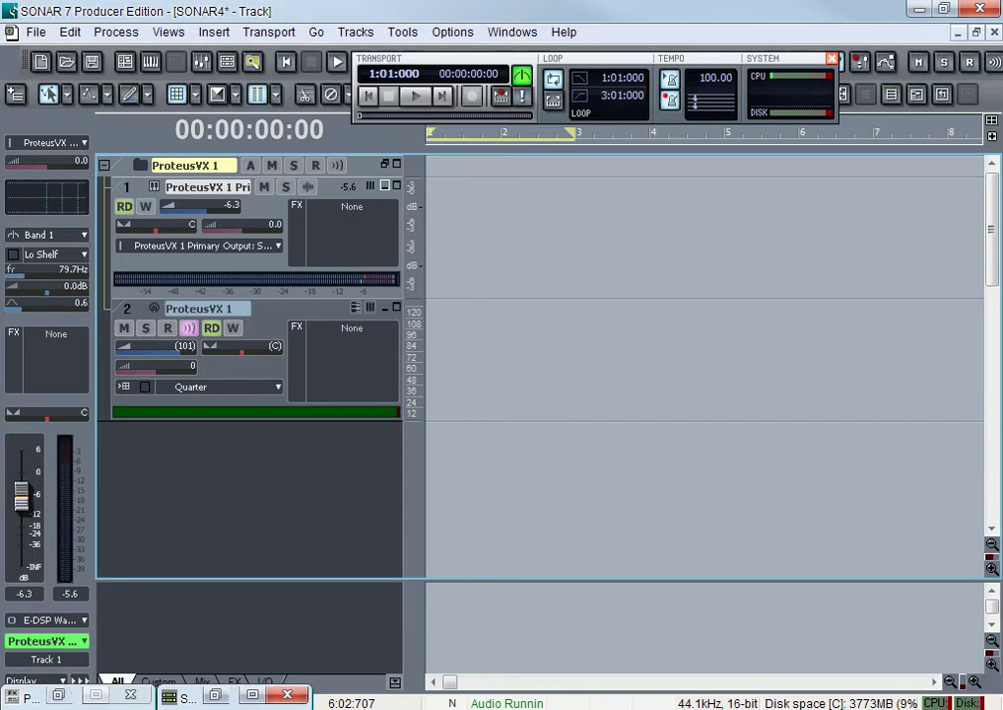
Step: Open the ProteusVX 1 synth window, bring up its main Proteus VX VSTi page with the Sine Wave preset, and minimise it
{"action": "left_click", "coordinate": [56, 696]}
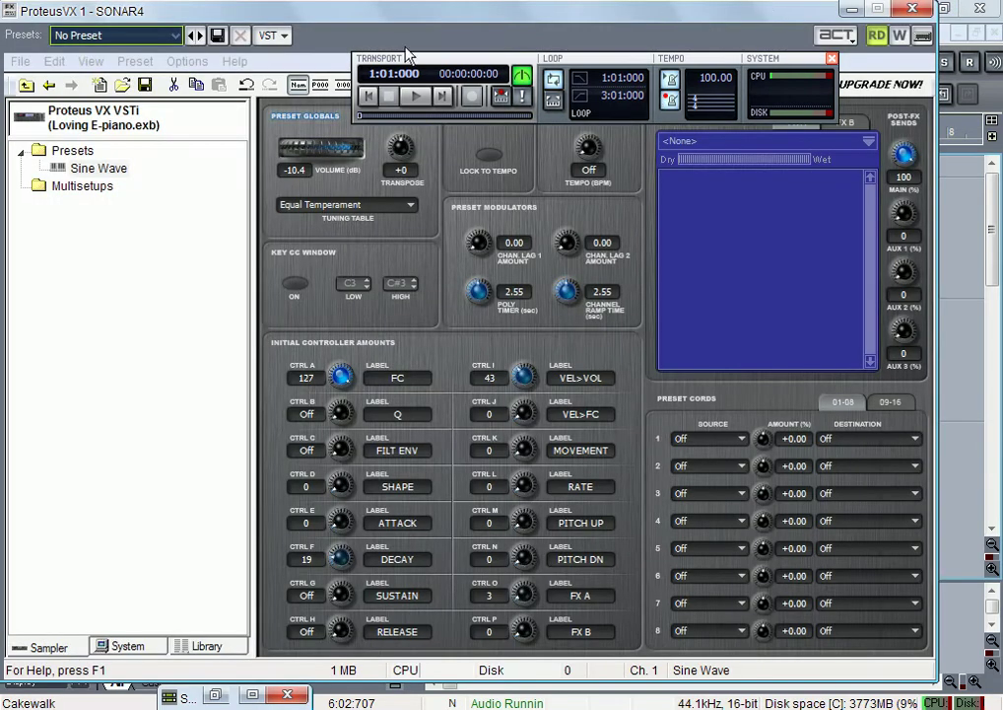
{"action": "left_click", "coordinate": [143, 133]}
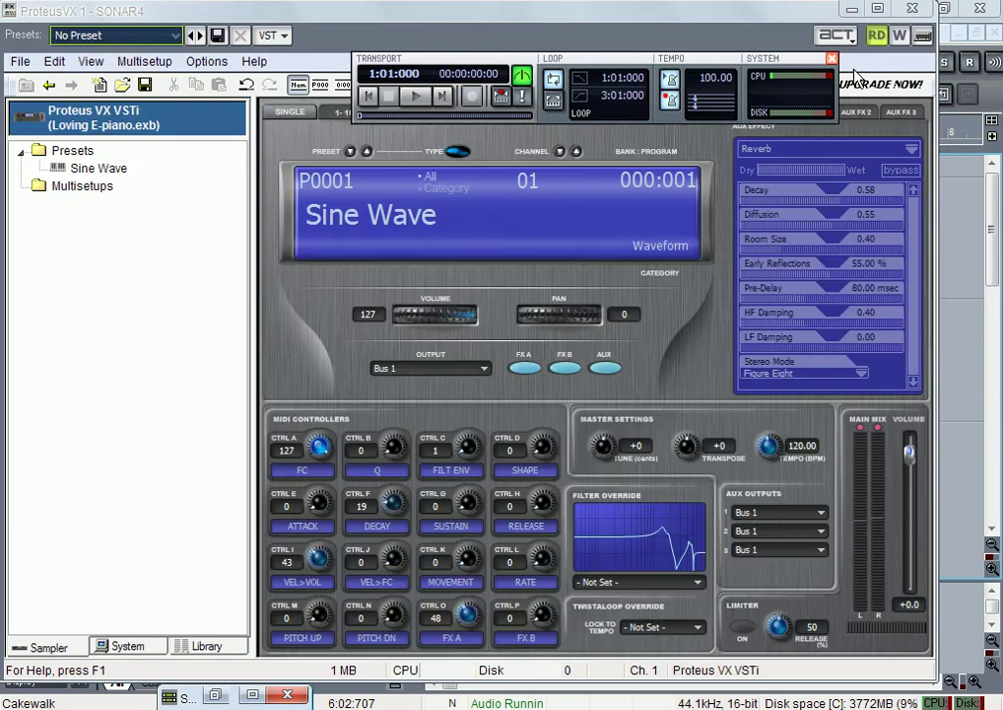
{"action": "left_click", "coordinate": [877, 8]}
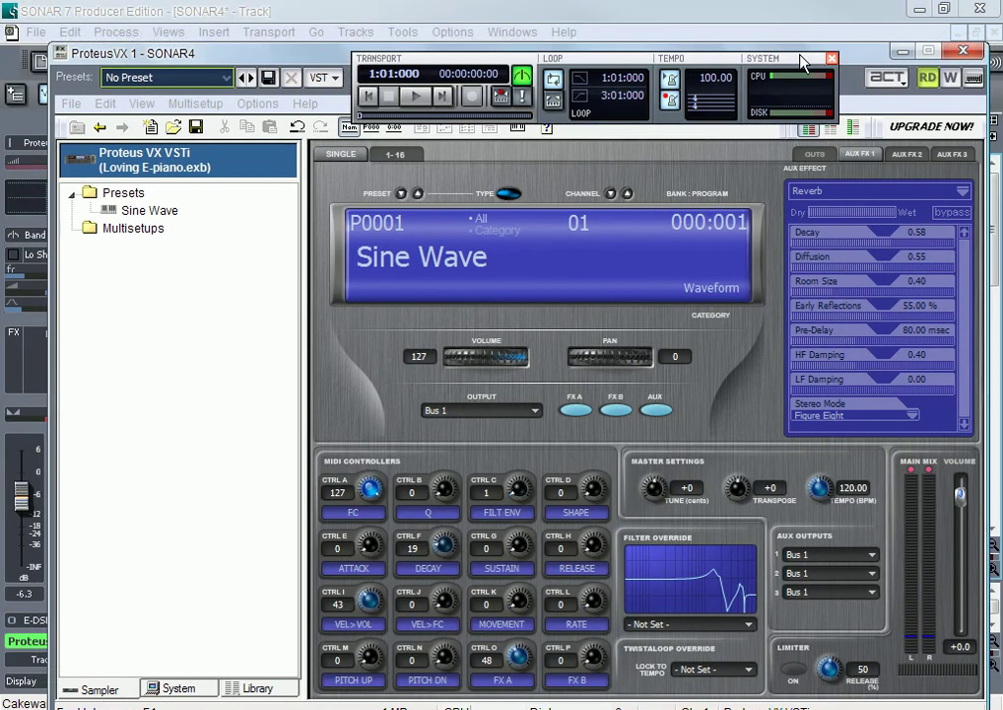
{"action": "left_click_drag", "start_coordinate": [636, 43], "coordinate": [612, 30]}
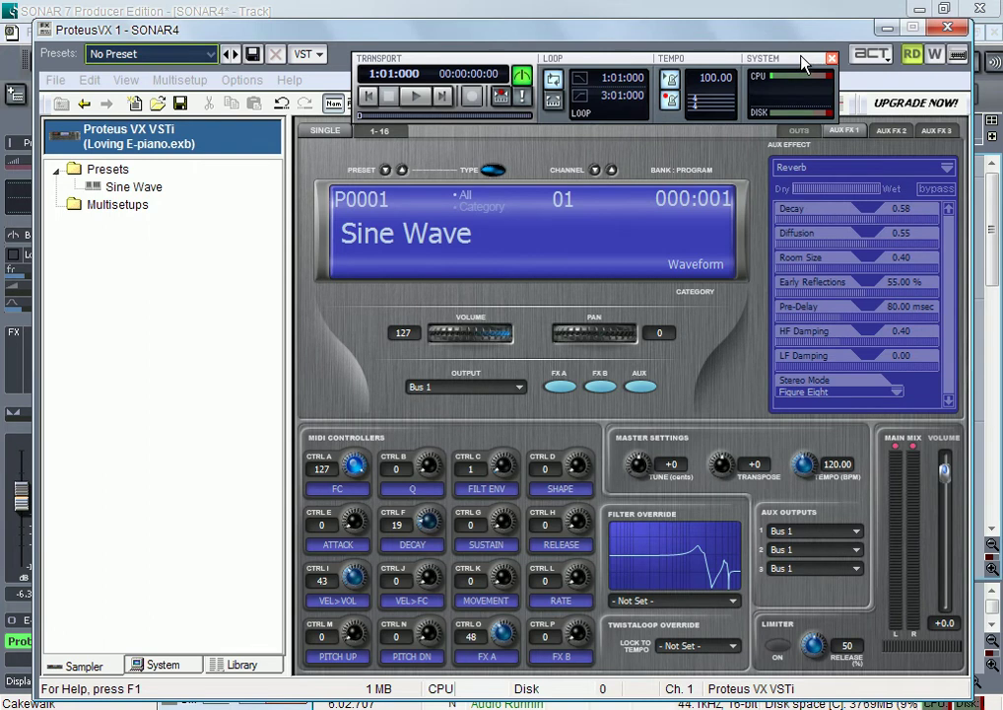
{"action": "left_click_drag", "start_coordinate": [787, 37], "coordinate": [774, 36]}
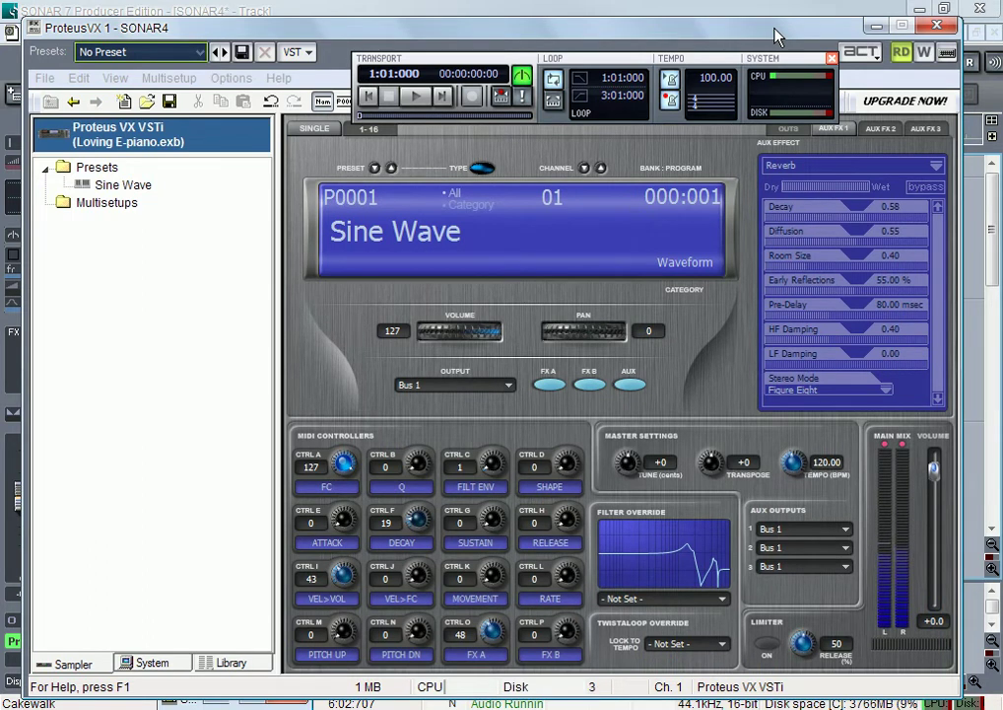
{"action": "left_click", "coordinate": [877, 26]}
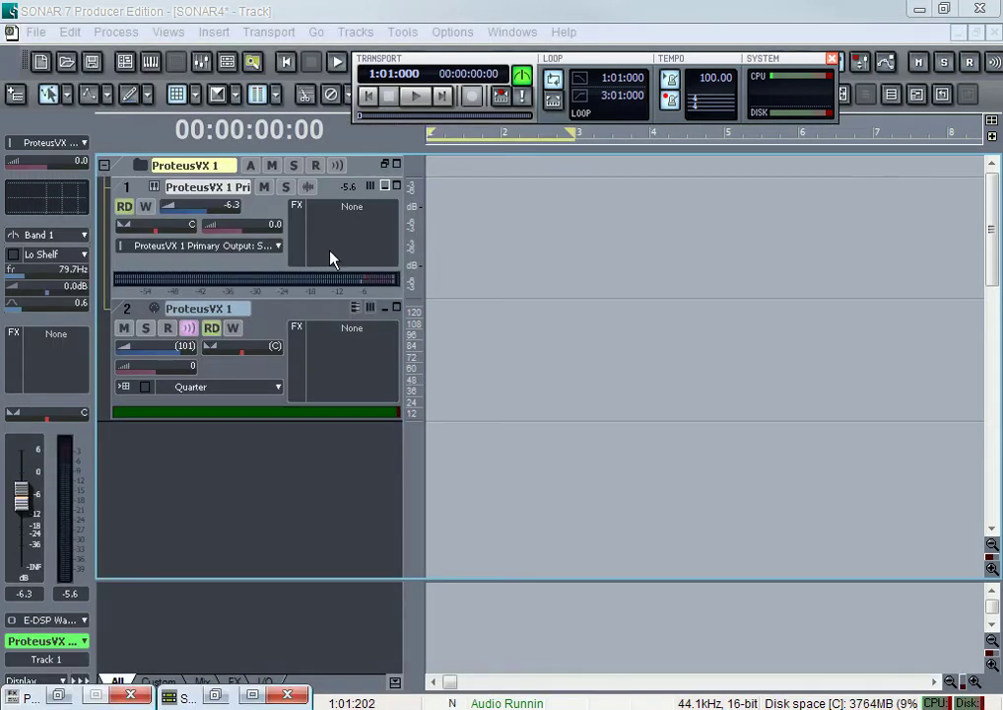
Step: Make the ProteusVX 1 MIDI track the current track and set the project tempo to 91
{"action": "left_click", "coordinate": [280, 307]}
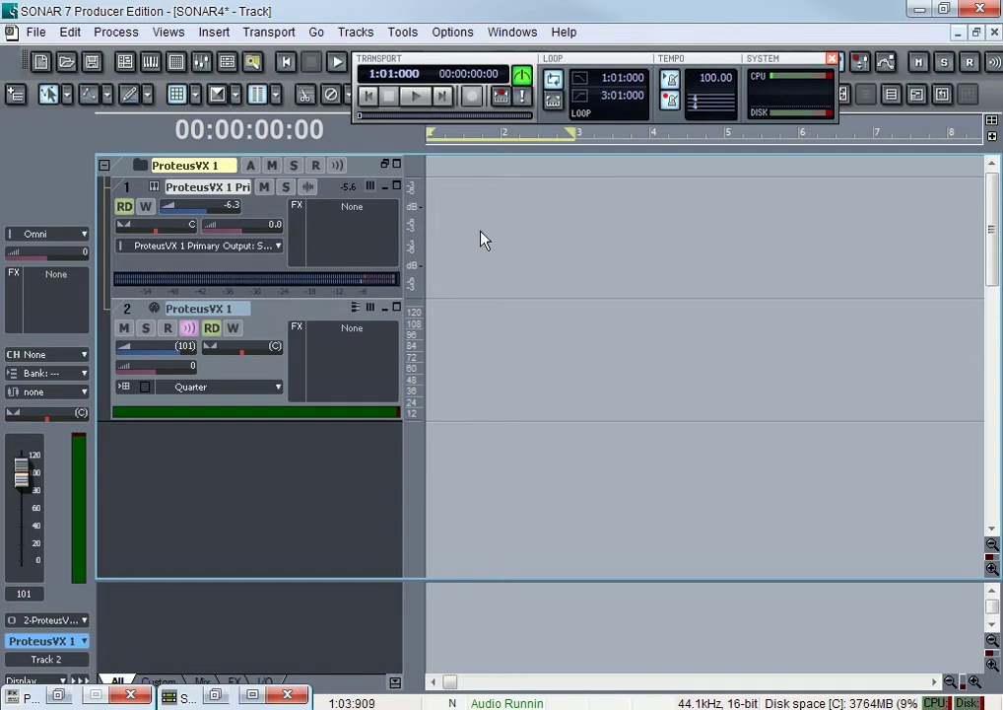
{"action": "left_click", "coordinate": [698, 76]}
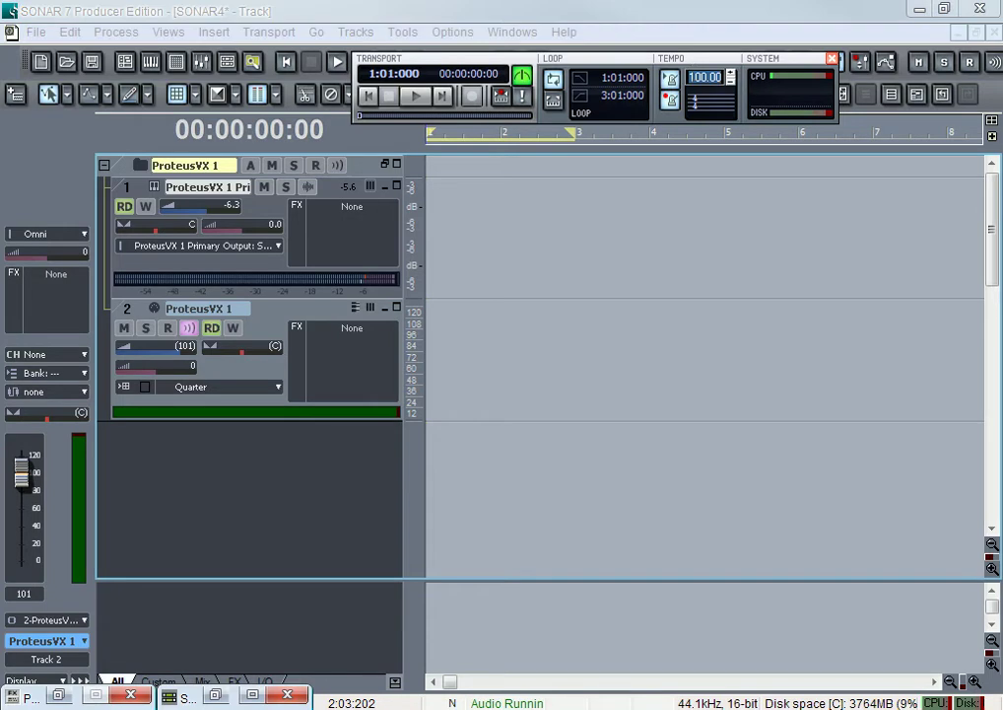
{"action": "type", "text": "9"}
{"action": "type", "text": "3"}
{"action": "key", "text": "Return"}
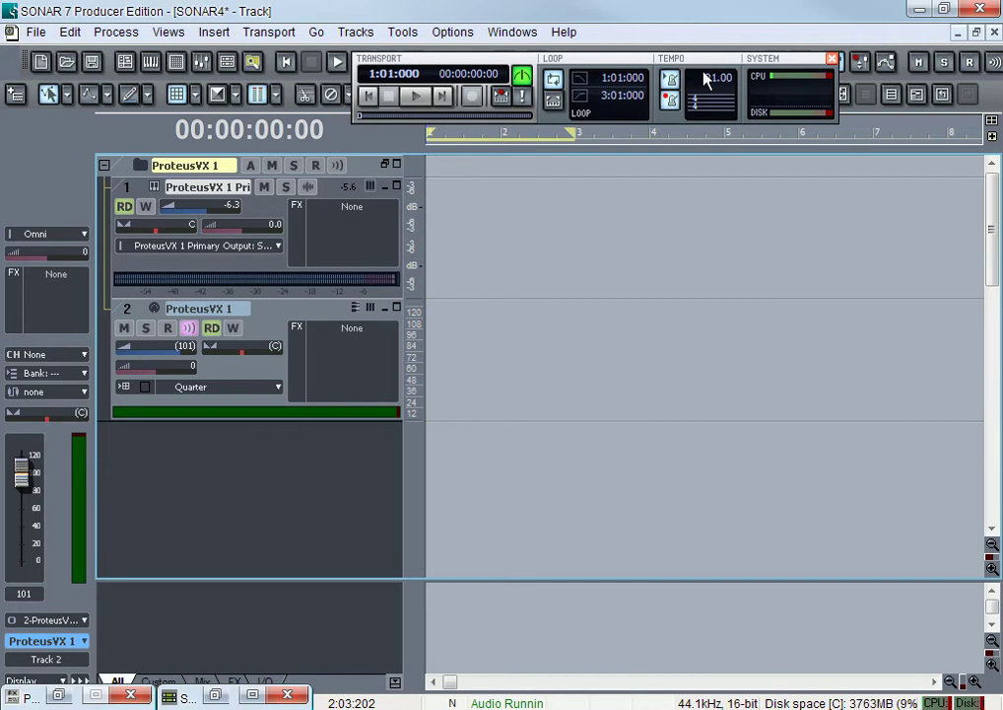
Step: Check the metronome settings in the project options
{"action": "left_click", "coordinate": [453, 31]}
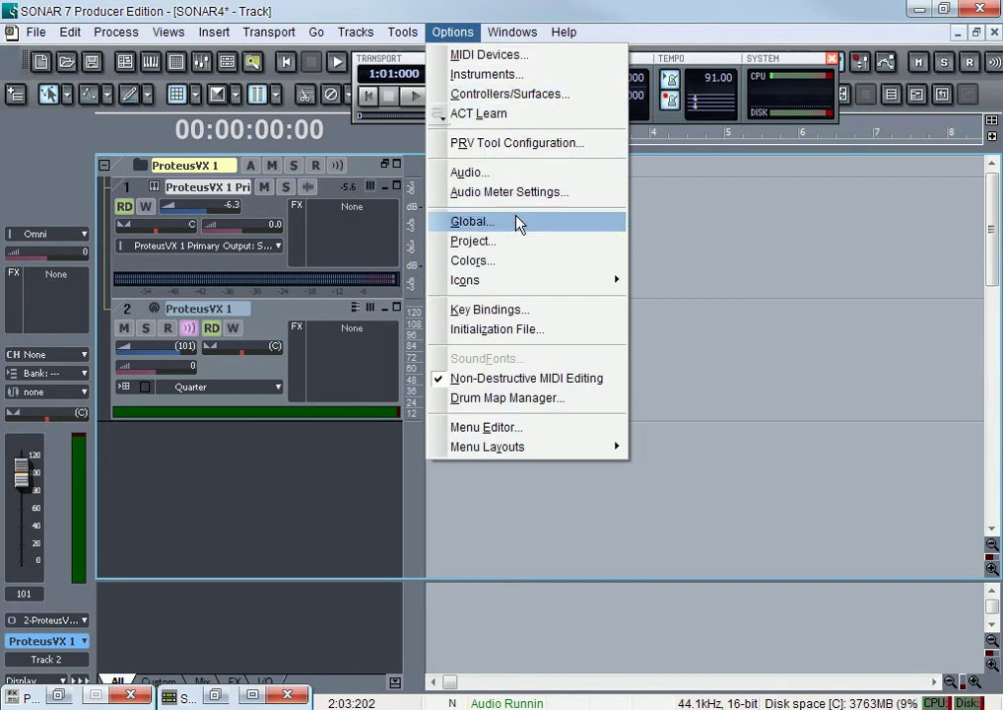
{"action": "left_click", "coordinate": [493, 241]}
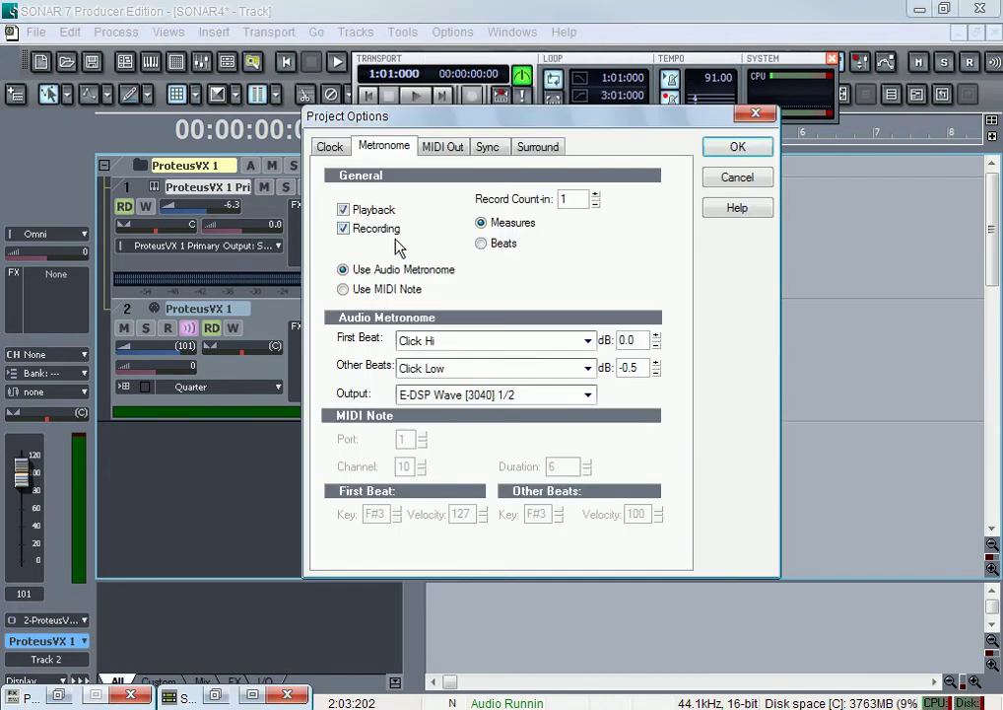
{"action": "left_click", "coordinate": [718, 148]}
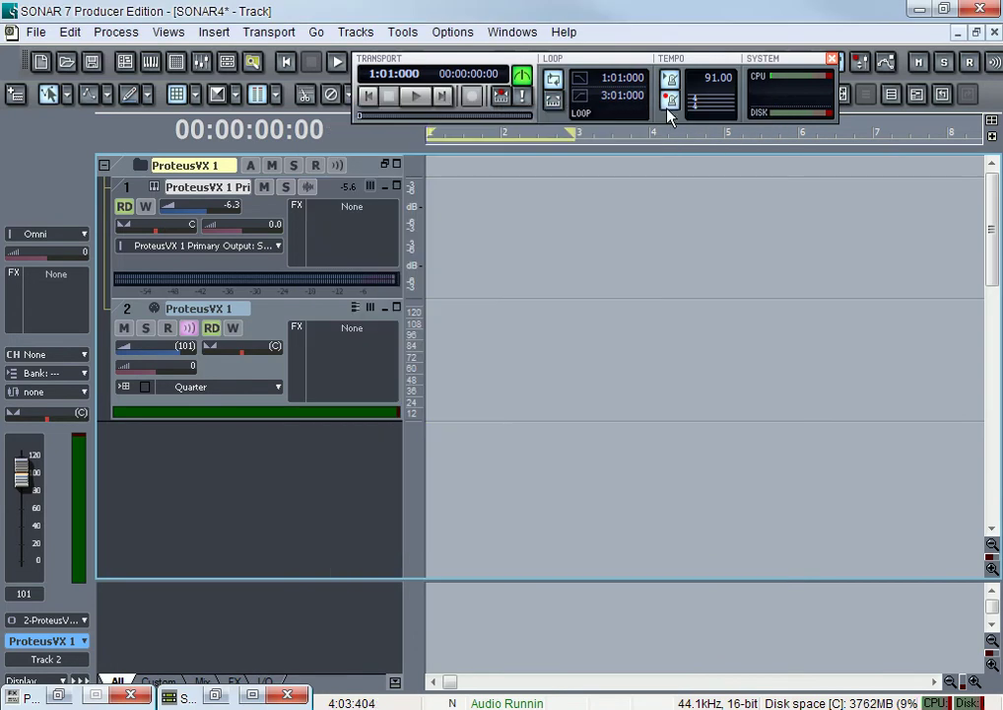
Step: Arm the ProteusVX 1 MIDI track for recording and start looped playback to rehearse the part
{"action": "key", "text": "space"}
{"action": "key", "text": "space"}
{"action": "left_click", "coordinate": [167, 328]}
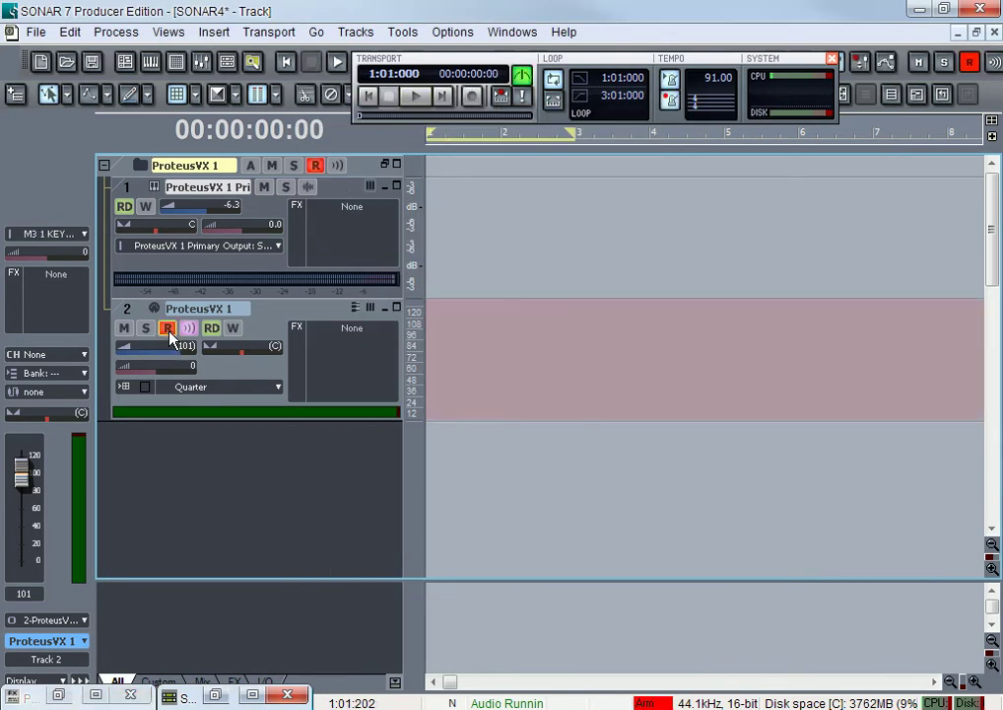
{"action": "key", "text": "space"}
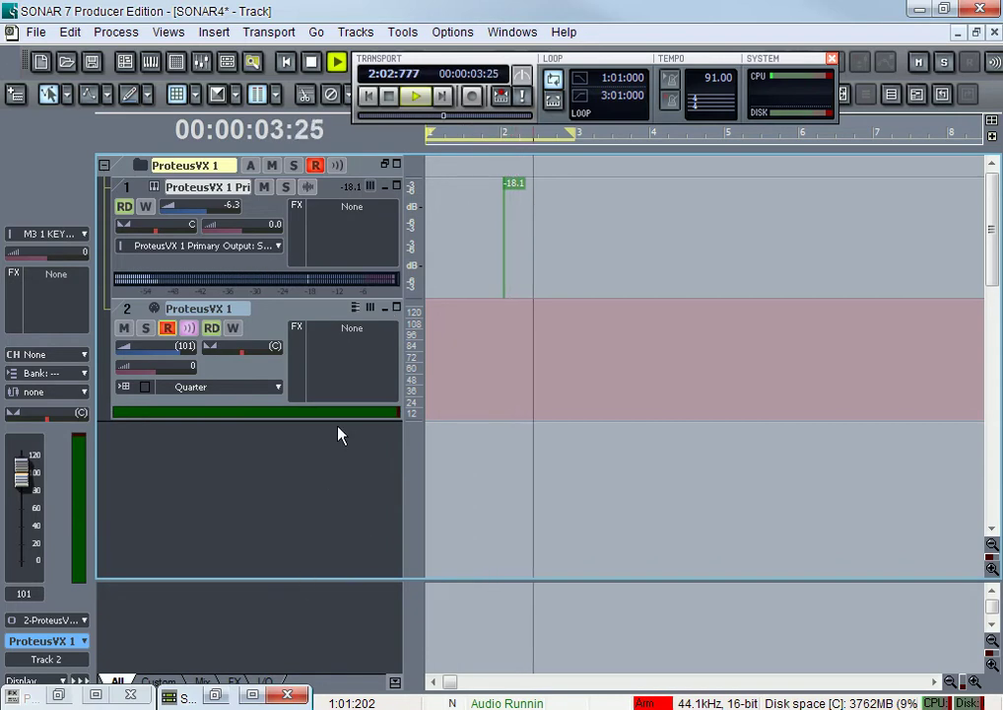
Step: Enlarge the ProteusVX 1 MIDI track to expose all its controls and set its key offset to 3
{"action": "left_click_drag", "start_coordinate": [336, 417], "coordinate": [336, 545]}
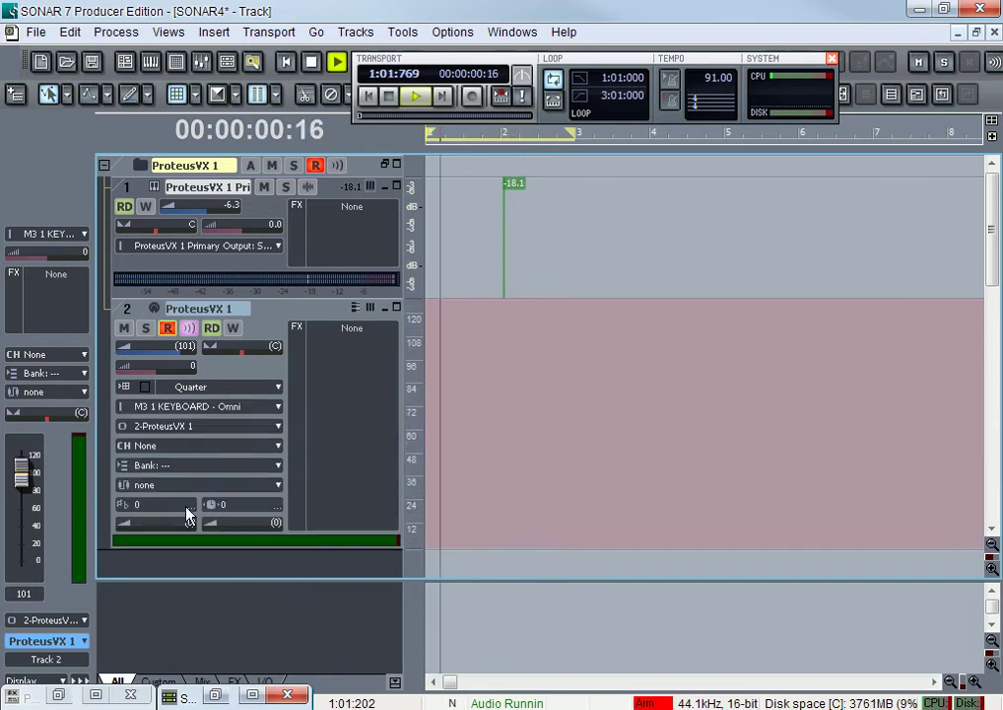
{"action": "double_click", "coordinate": [190, 505]}
{"action": "type", "text": "3"}
{"action": "left_click", "coordinate": [208, 562]}
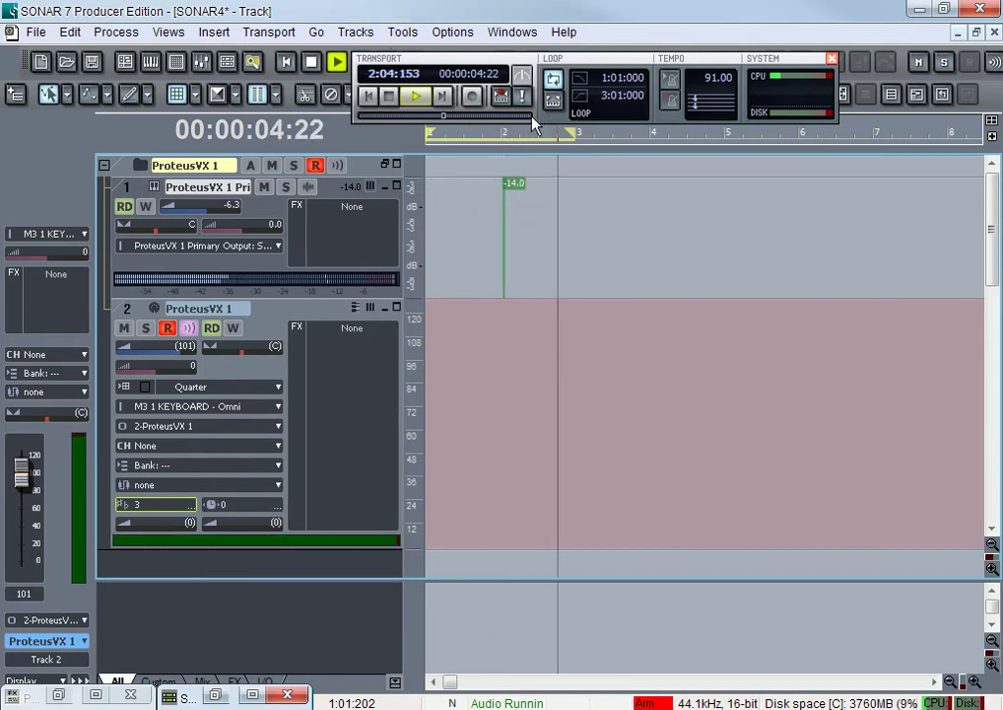
Step: Record a MIDI take of about four measures on track 2 with the loop ending at 5:01:000, and disarm the track
{"action": "left_click", "coordinate": [387, 95]}
{"action": "left_click", "coordinate": [414, 96]}
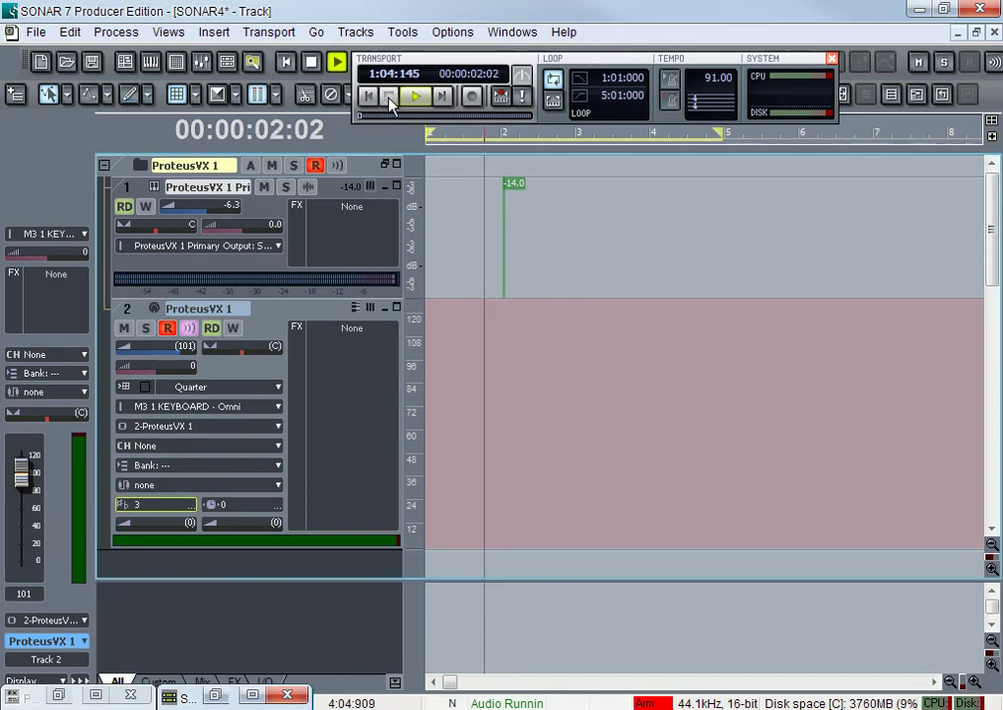
{"action": "left_click", "coordinate": [471, 96]}
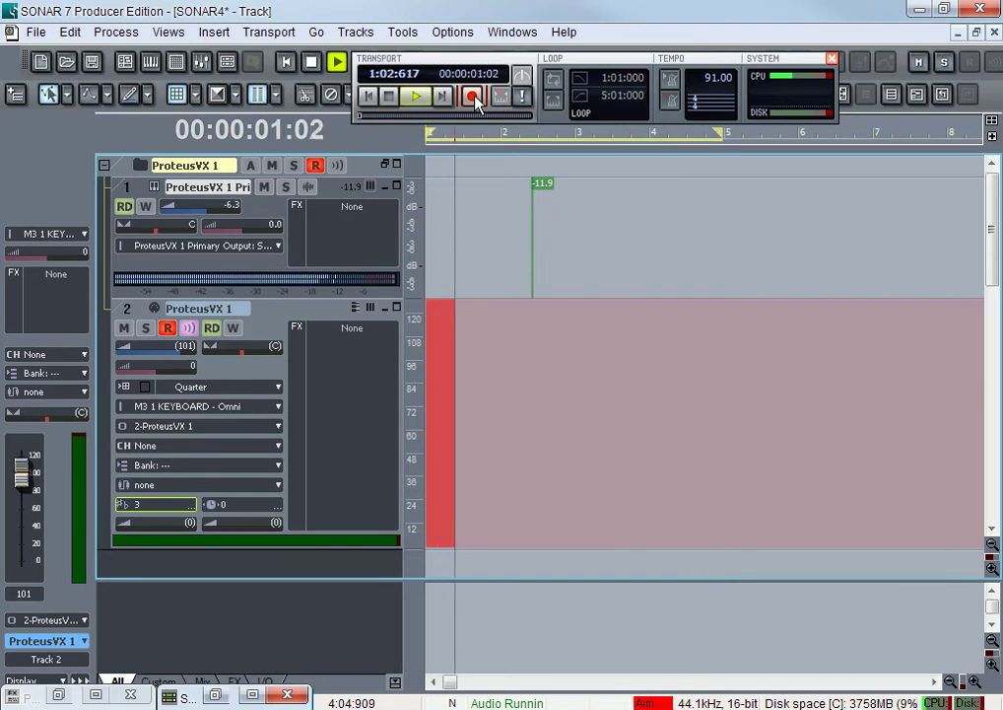
{"action": "left_click", "coordinate": [473, 97]}
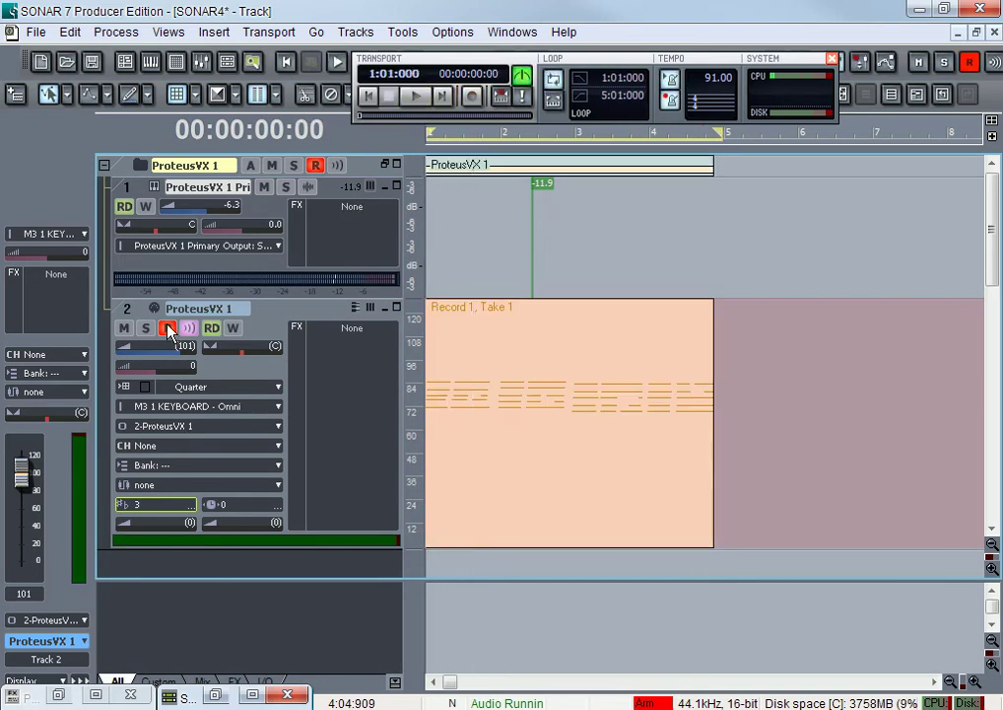
{"action": "left_click", "coordinate": [168, 328]}
Step: Insert a new audio track below the MIDI track and enlarge the track area to show it
{"action": "right_click", "coordinate": [283, 572]}
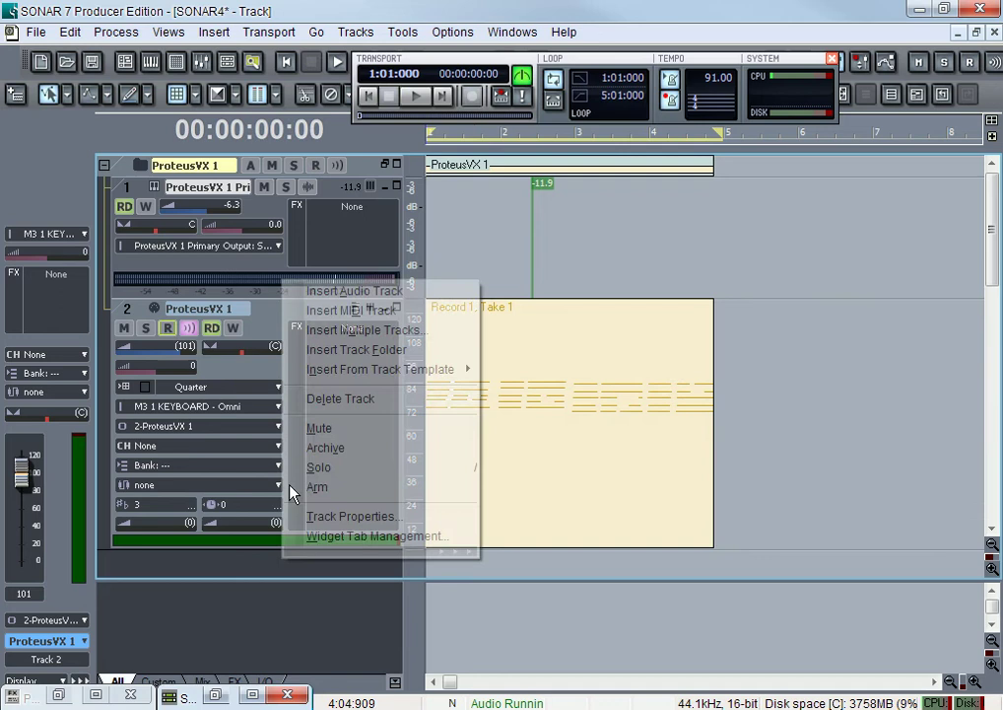
{"action": "left_click", "coordinate": [354, 289]}
{"action": "mouse_move", "coordinate": [471, 579]}
{"action": "left_mouse_down"}
{"action": "mouse_move", "coordinate": [472, 602]}
{"action": "mouse_move", "coordinate": [472, 584]}
{"action": "left_mouse_up"}
{"action": "left_click", "coordinate": [385, 558]}
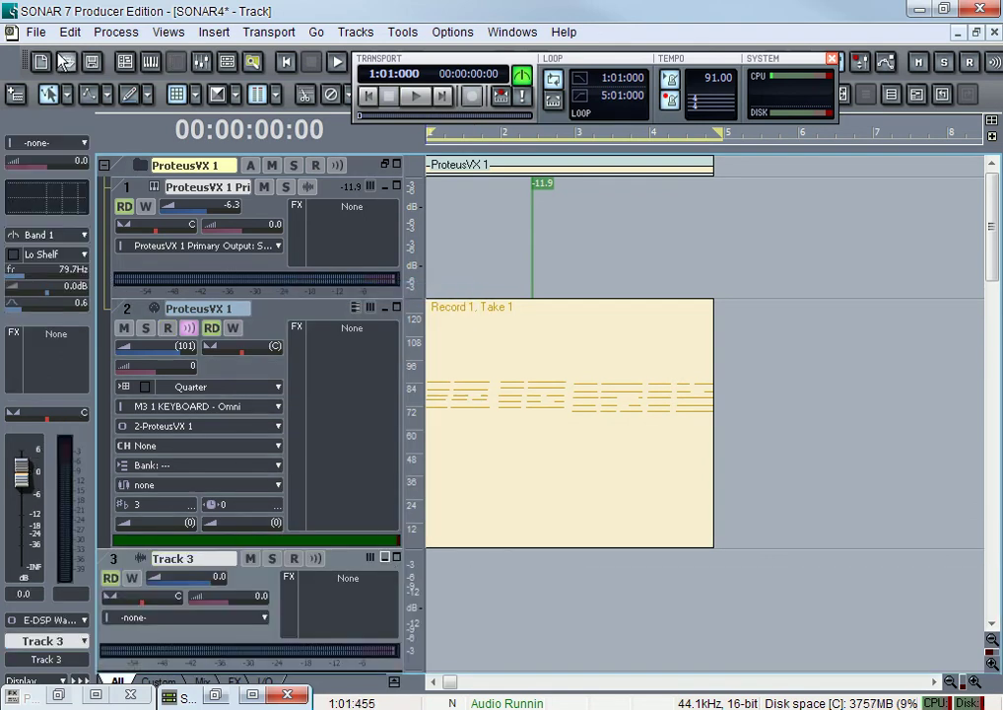
Step: Import the audio file GlockNBen(91) onto track 3 without copying the audio to the project folder
{"action": "left_click", "coordinate": [36, 31]}
{"action": "mouse_move", "coordinate": [251, 240]}
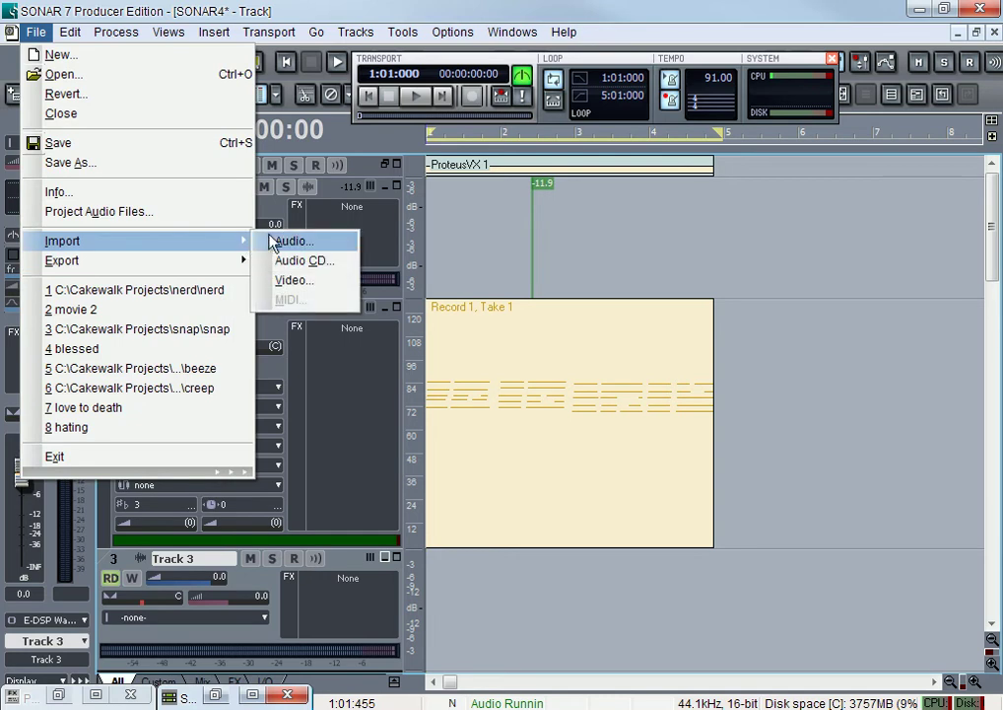
{"action": "left_click", "coordinate": [285, 241]}
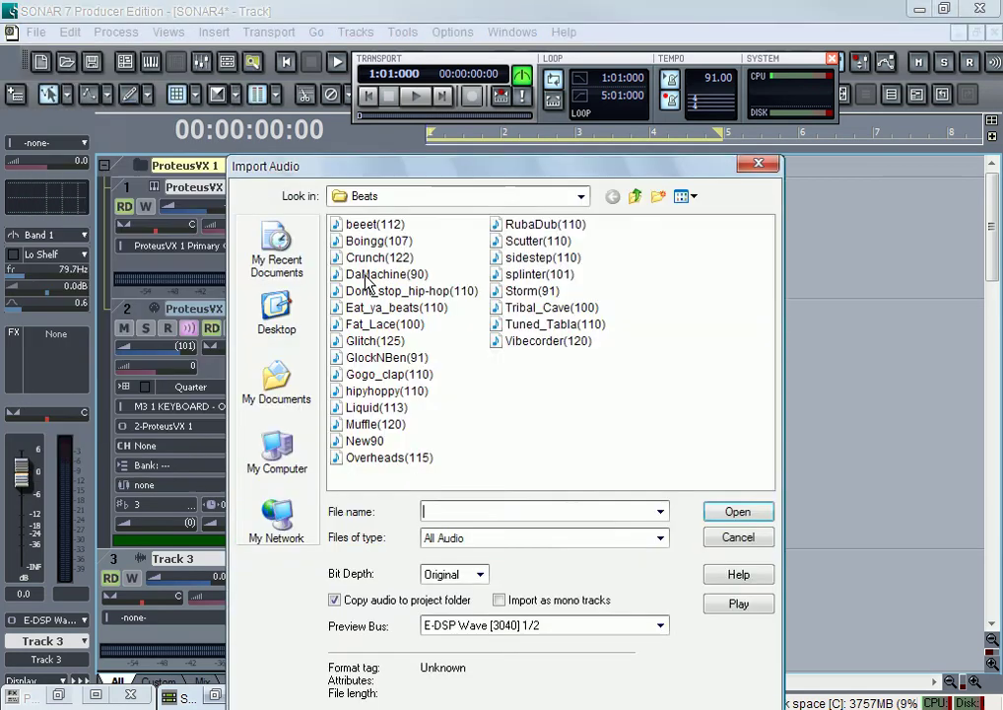
{"action": "left_click", "coordinate": [389, 357]}
{"action": "left_click", "coordinate": [334, 600]}
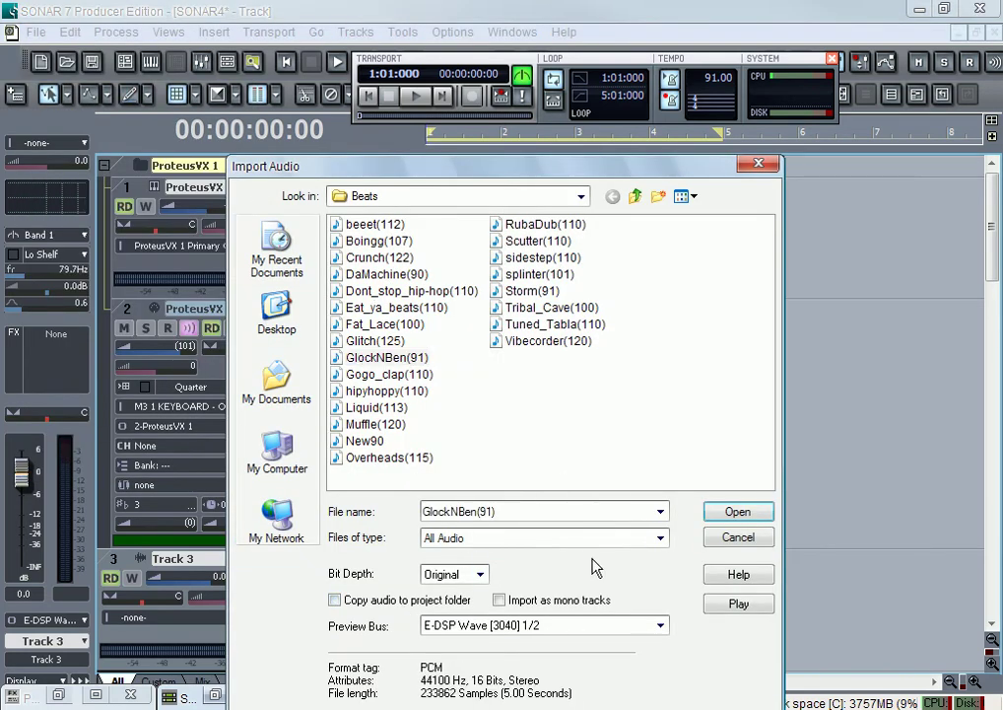
{"action": "left_click", "coordinate": [737, 511]}
Step: Play back the recorded MIDI part together with the imported drum loop, with the timeline magnified
{"action": "key", "text": "space"}
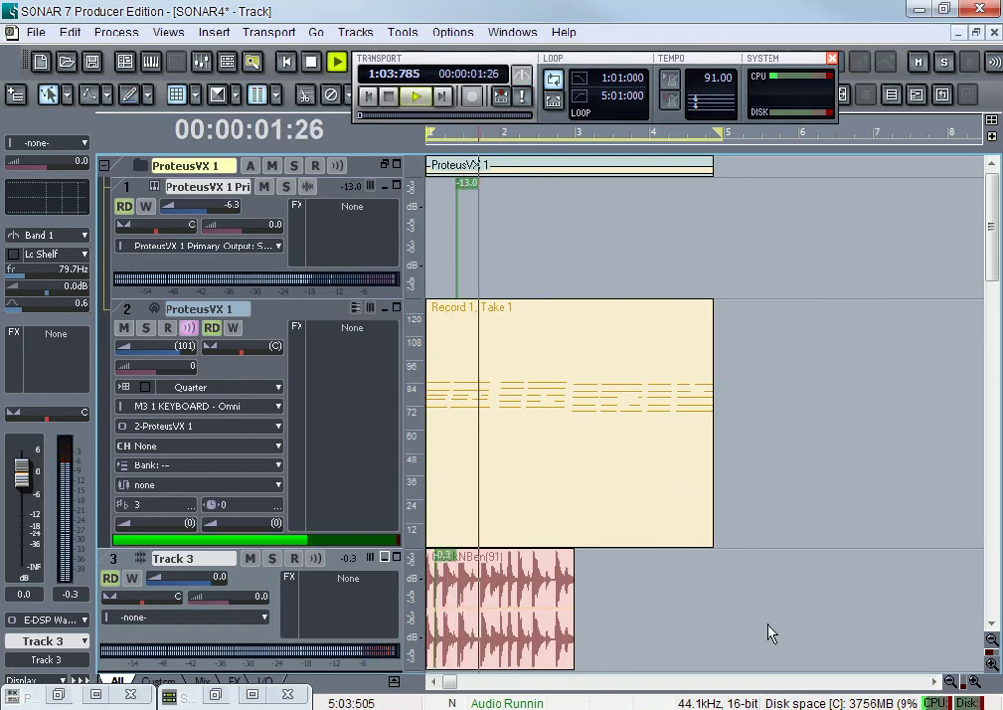
{"action": "left_click", "coordinate": [974, 683]}
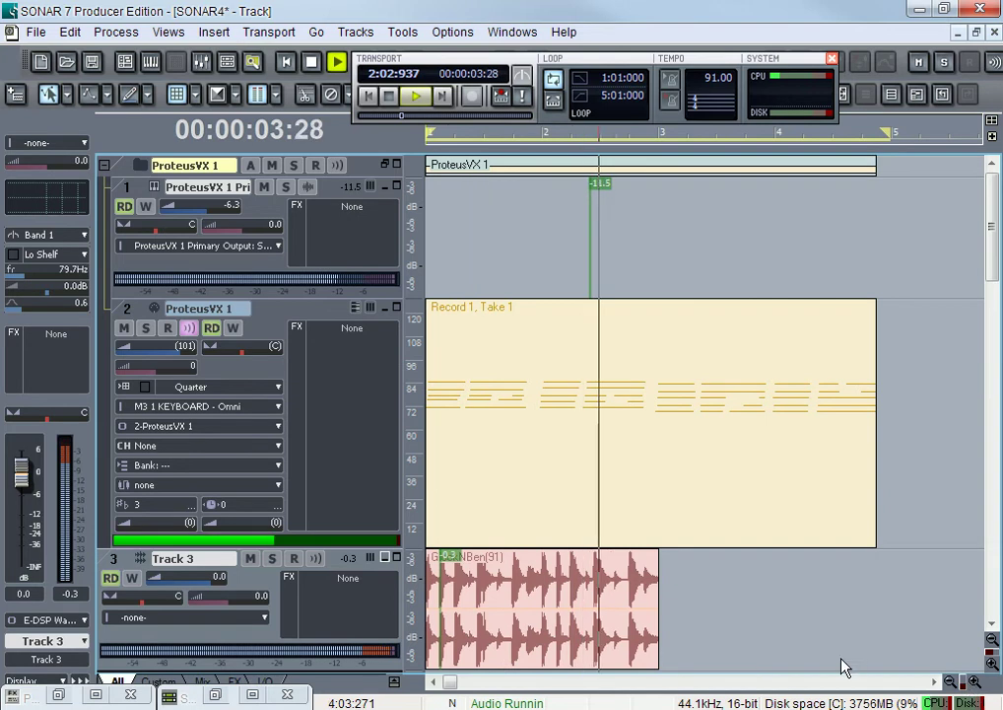
{"action": "key", "text": "space"}
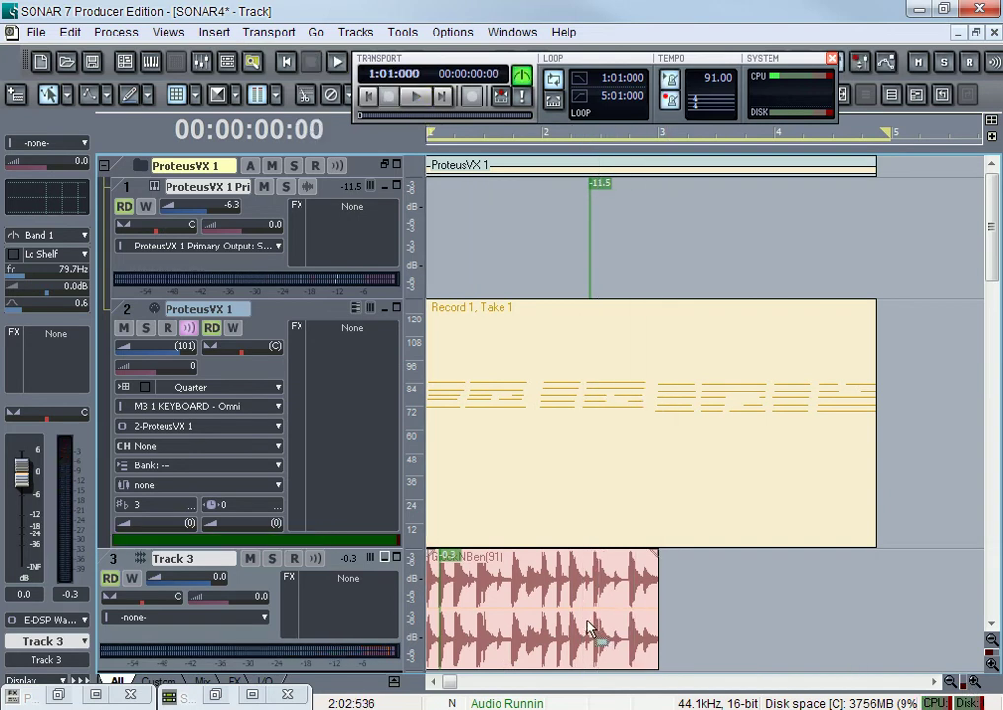
Step: Copy the GlockNBen(91) clip on track 3 to measure 3, directly after the original
{"action": "left_click", "coordinate": [538, 610]}
{"action": "left_click_drag", "start_coordinate": [509, 612], "coordinate": [719, 591]}
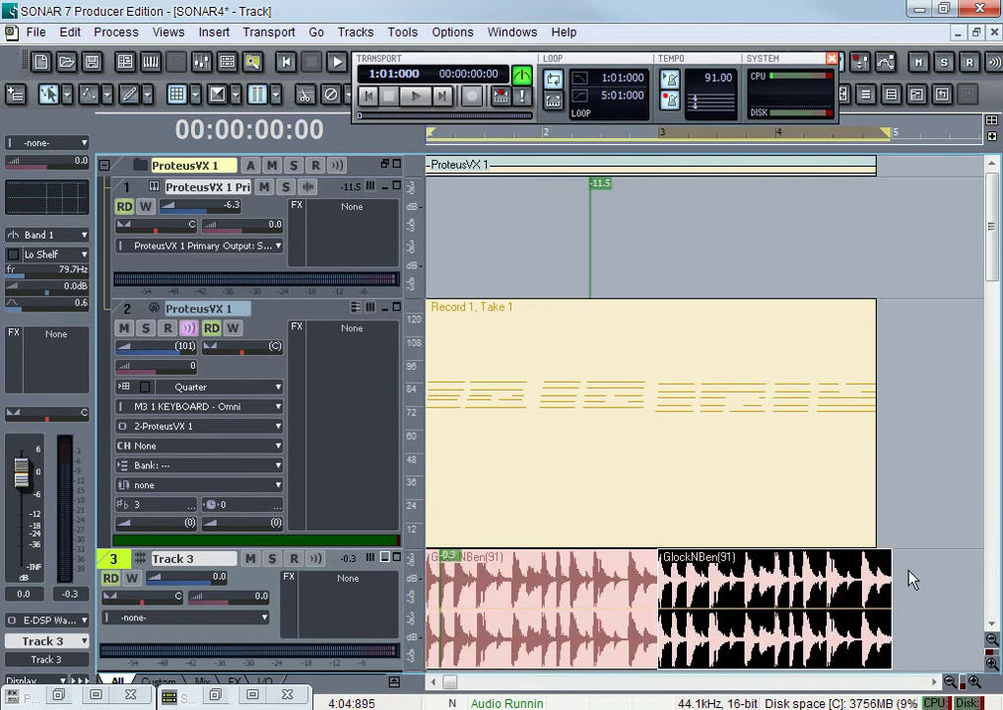
{"action": "left_click", "coordinate": [921, 598]}
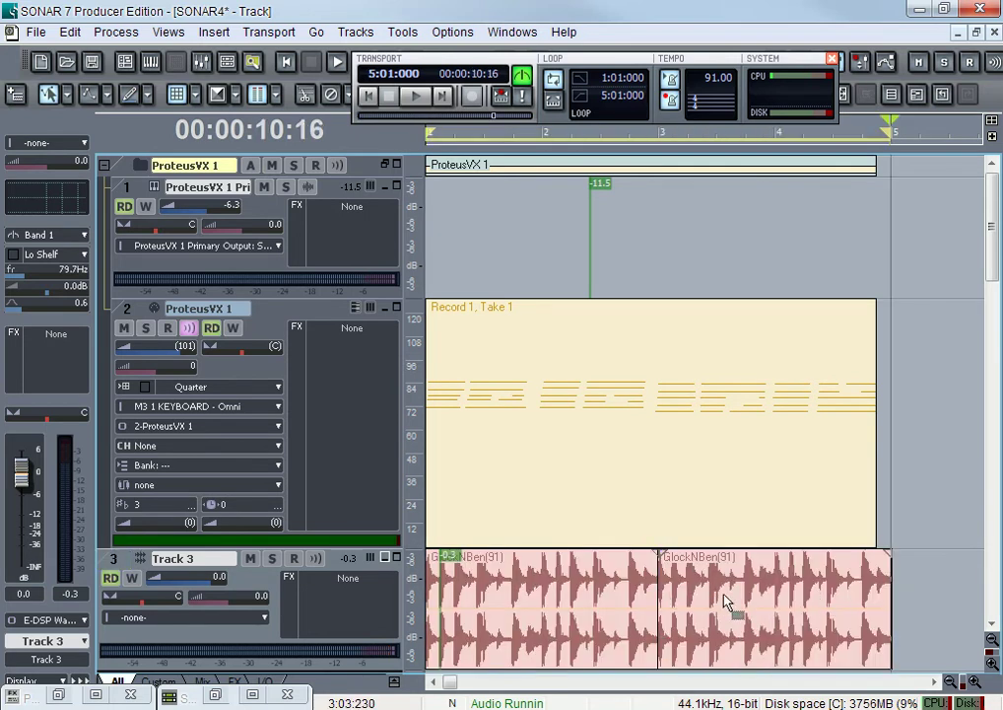
{"action": "left_click_drag", "start_coordinate": [943, 617], "coordinate": [621, 639]}
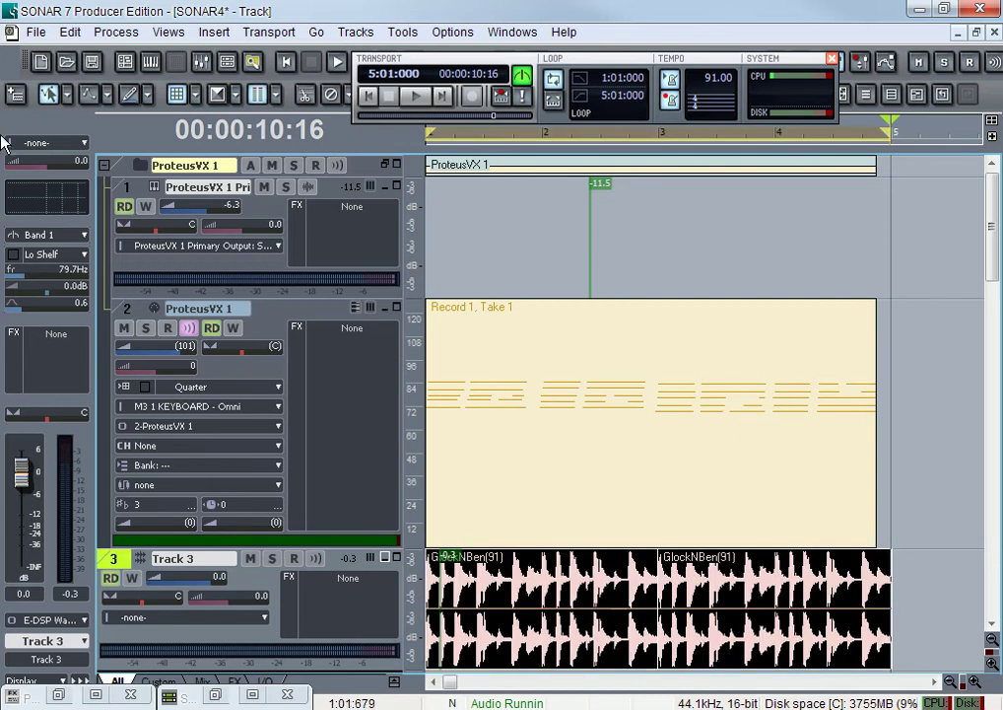
{"action": "left_click", "coordinate": [79, 36]}
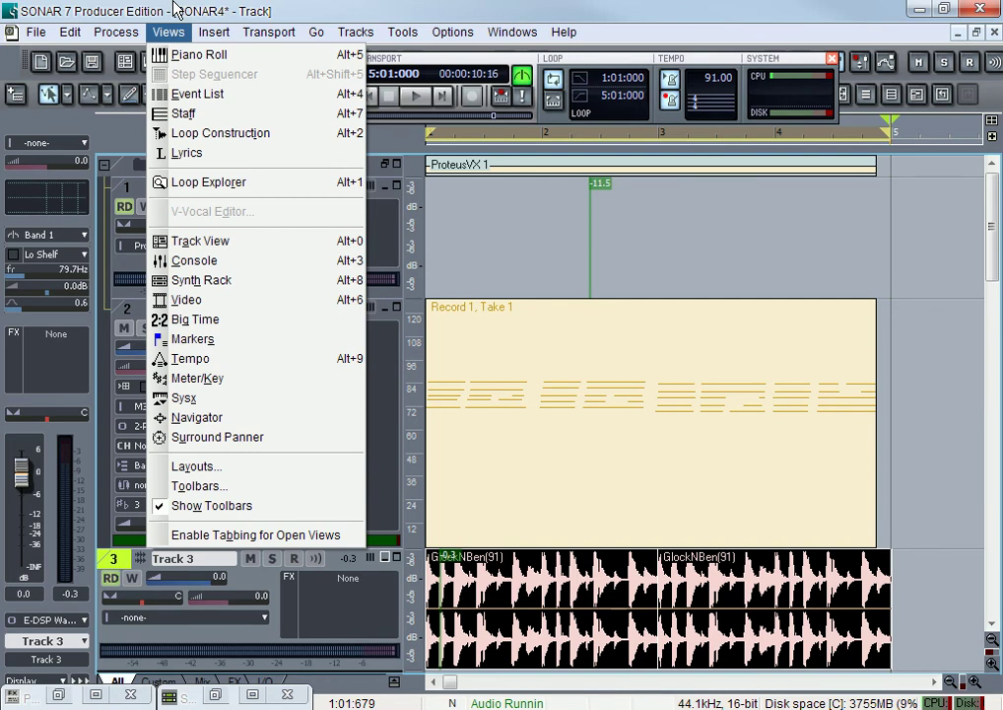
{"action": "left_click", "coordinate": [541, 276]}
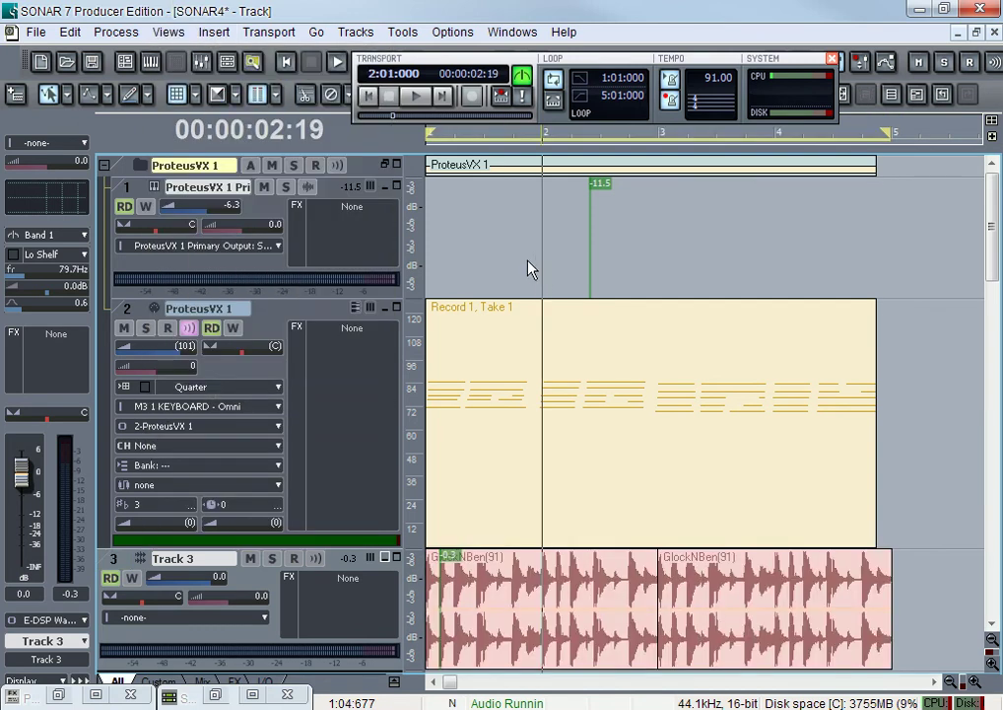
{"action": "left_click", "coordinate": [720, 608]}
{"action": "left_click", "coordinate": [617, 608]}
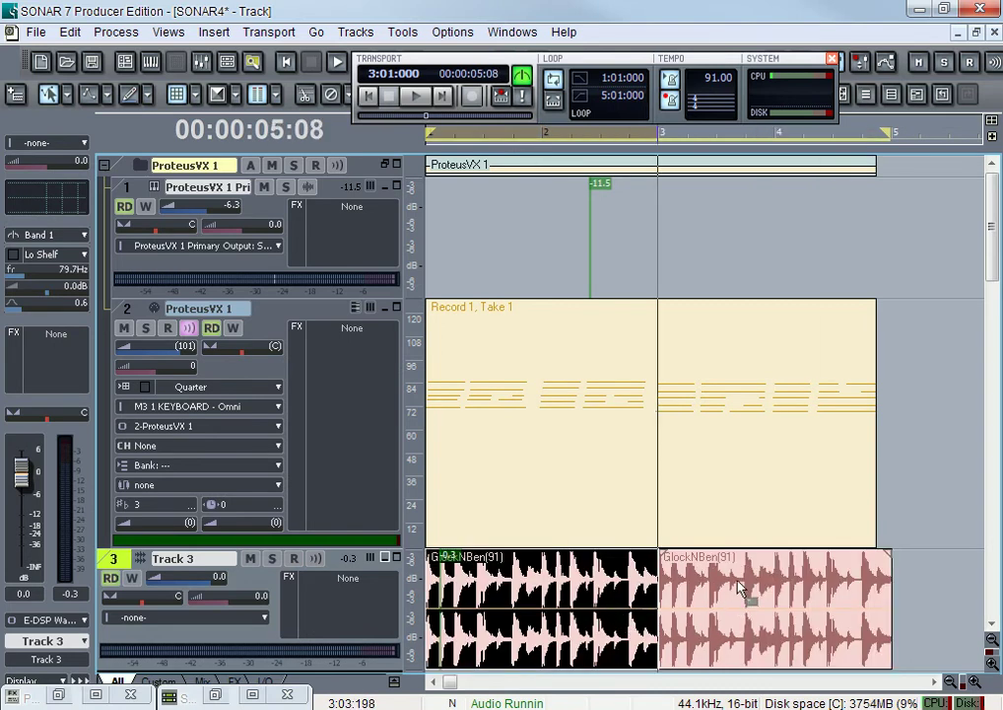
{"action": "left_click", "coordinate": [741, 587]}
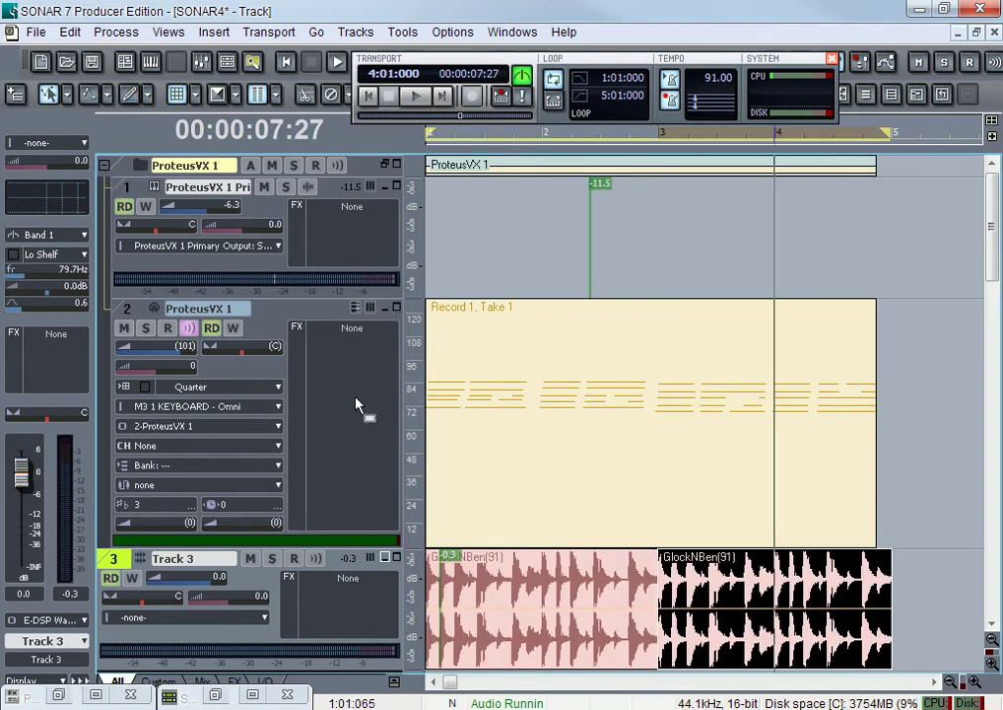
Step: Select both GlockNBen(91) clips on track 3 and bounce them into a single clip
{"action": "left_click_drag", "start_coordinate": [926, 588], "coordinate": [552, 647]}
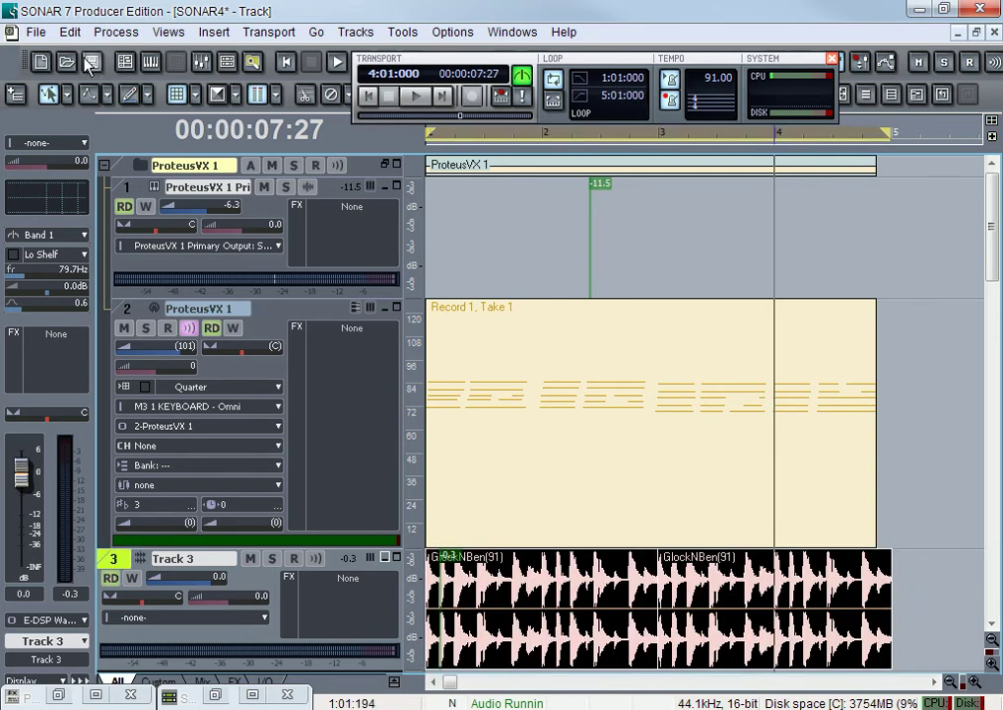
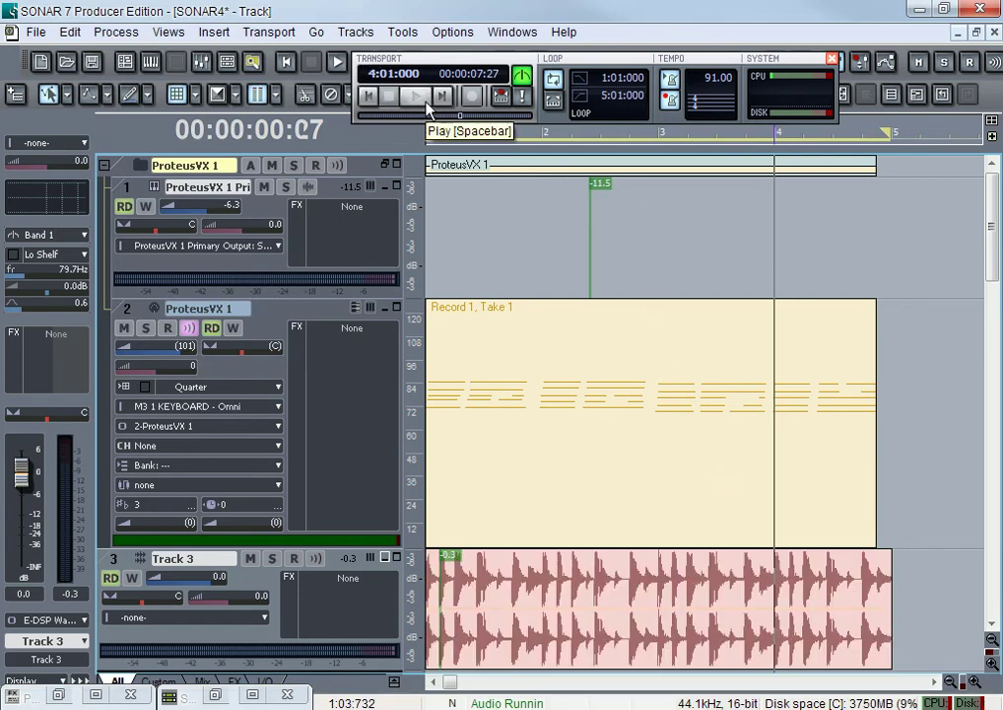
Step: Play the loop from the start, lower Track 3's volume trim to -3.0 while listening, and stop playback
{"action": "left_click", "coordinate": [370, 97]}
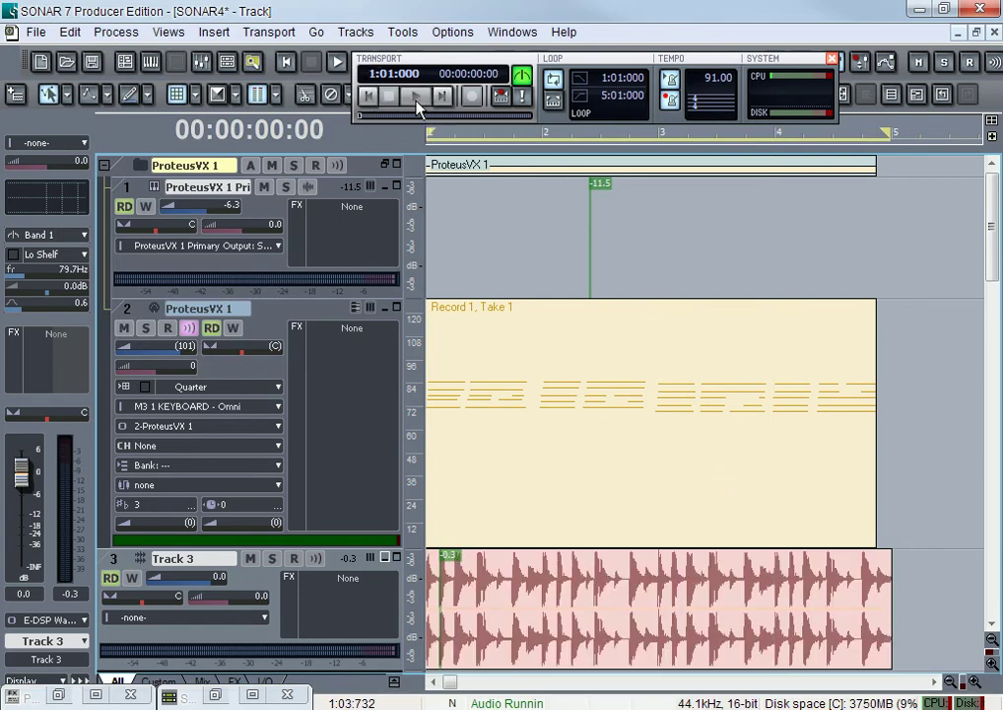
{"action": "left_click", "coordinate": [416, 97]}
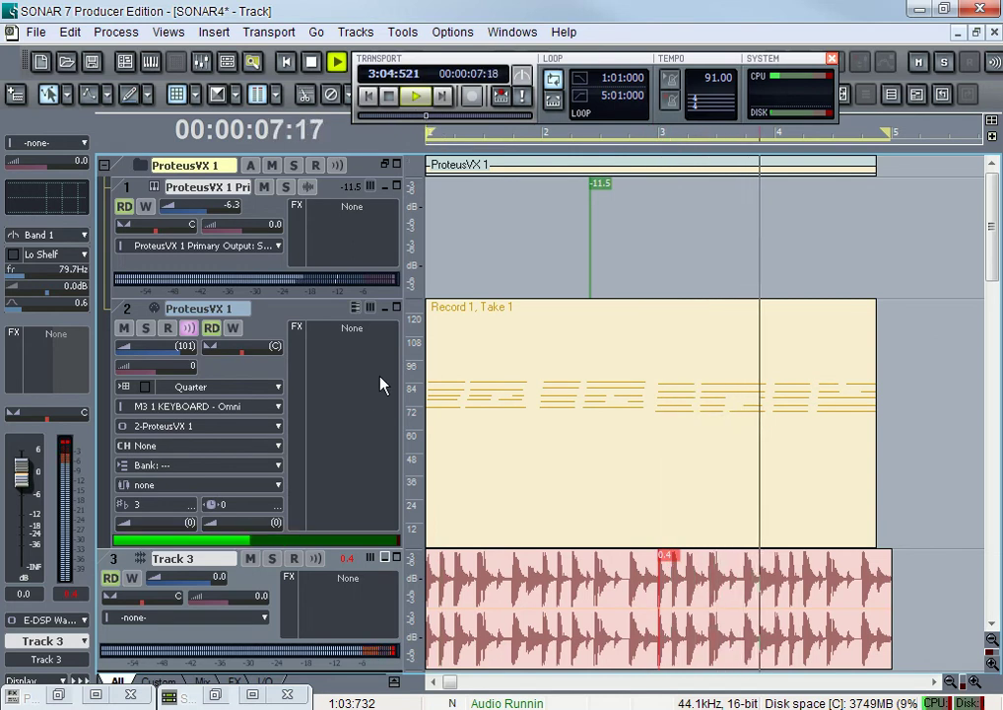
{"action": "left_click_drag", "start_coordinate": [239, 599], "coordinate": [202, 599]}
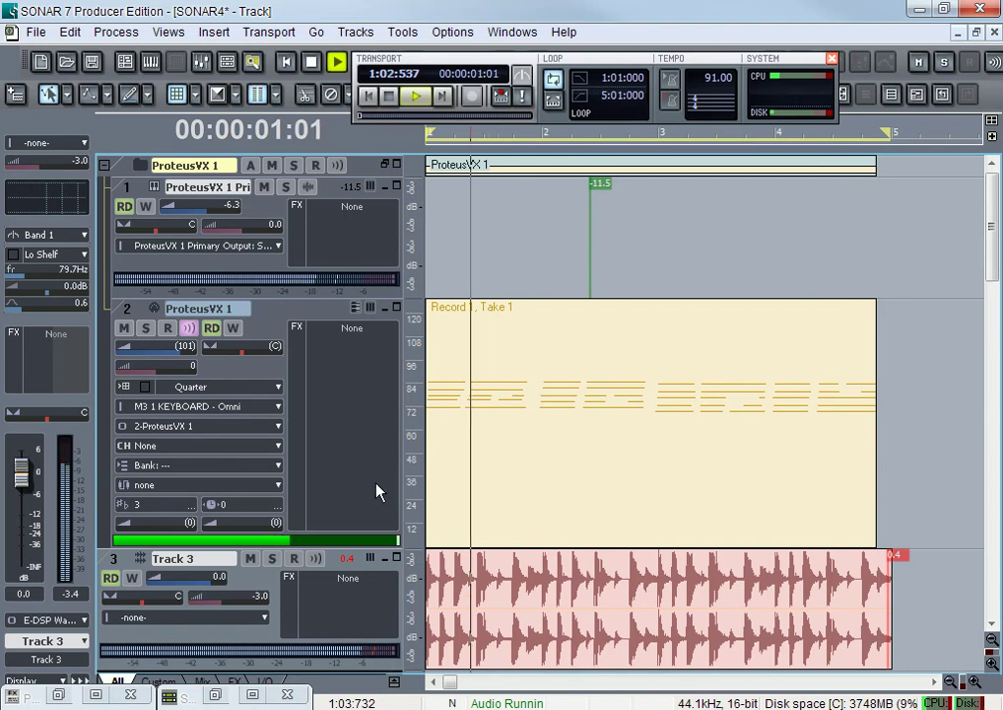
{"action": "left_click", "coordinate": [389, 95]}
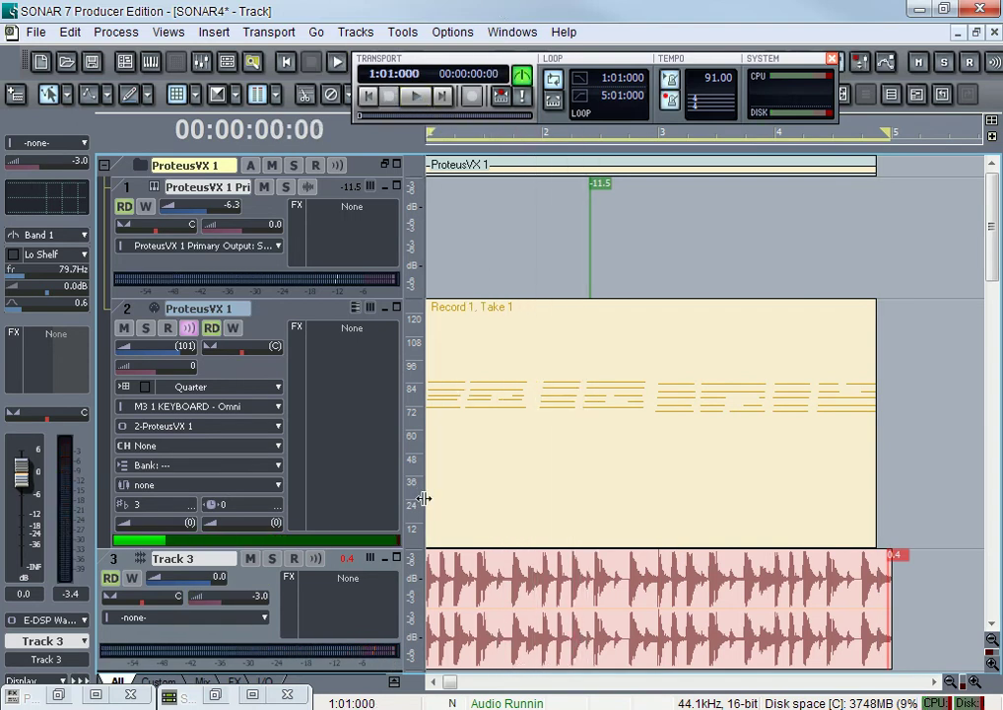
Step: Copy the track events of the recorded ProteusVX 1 MIDI clip to the clipboard
{"action": "left_click", "coordinate": [578, 405]}
{"action": "left_click", "coordinate": [593, 597]}
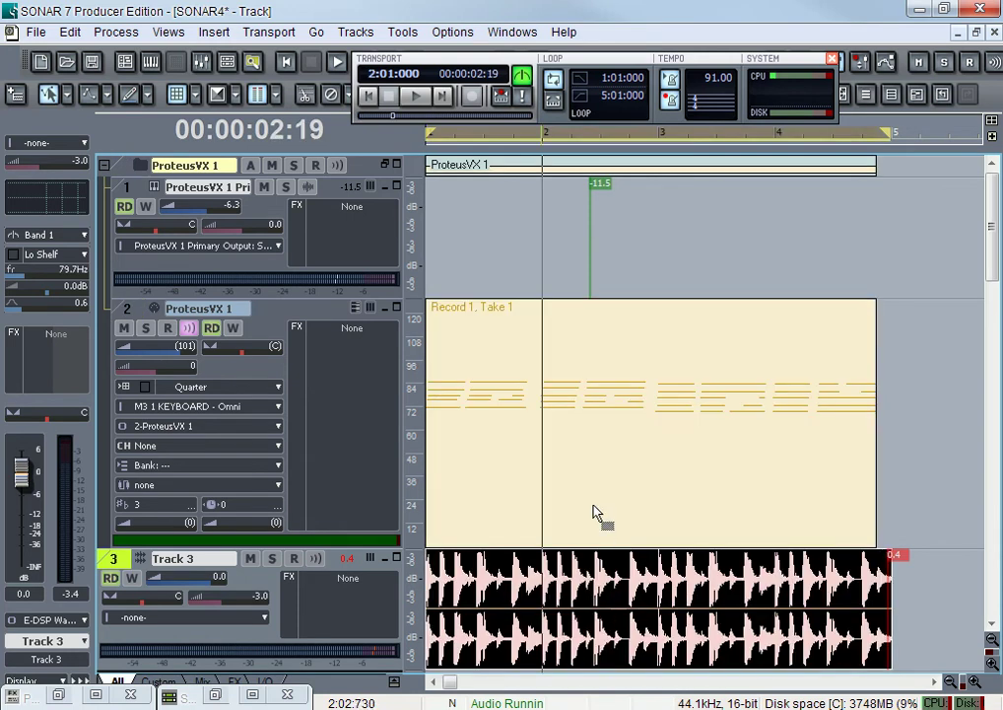
{"action": "left_click", "coordinate": [579, 418]}
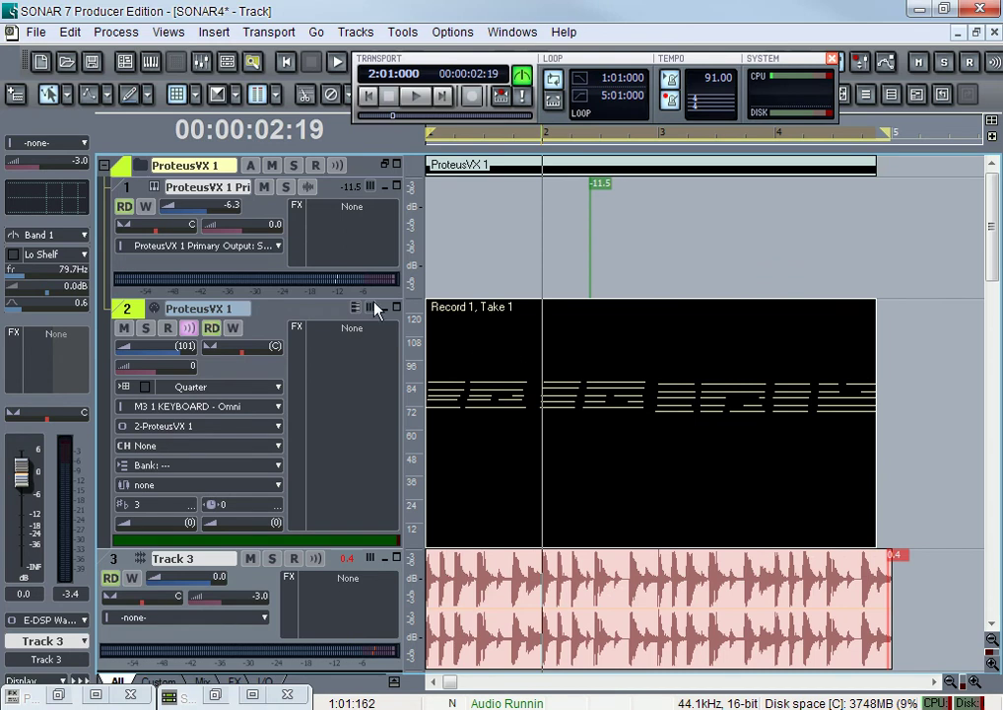
{"action": "left_click", "coordinate": [70, 31]}
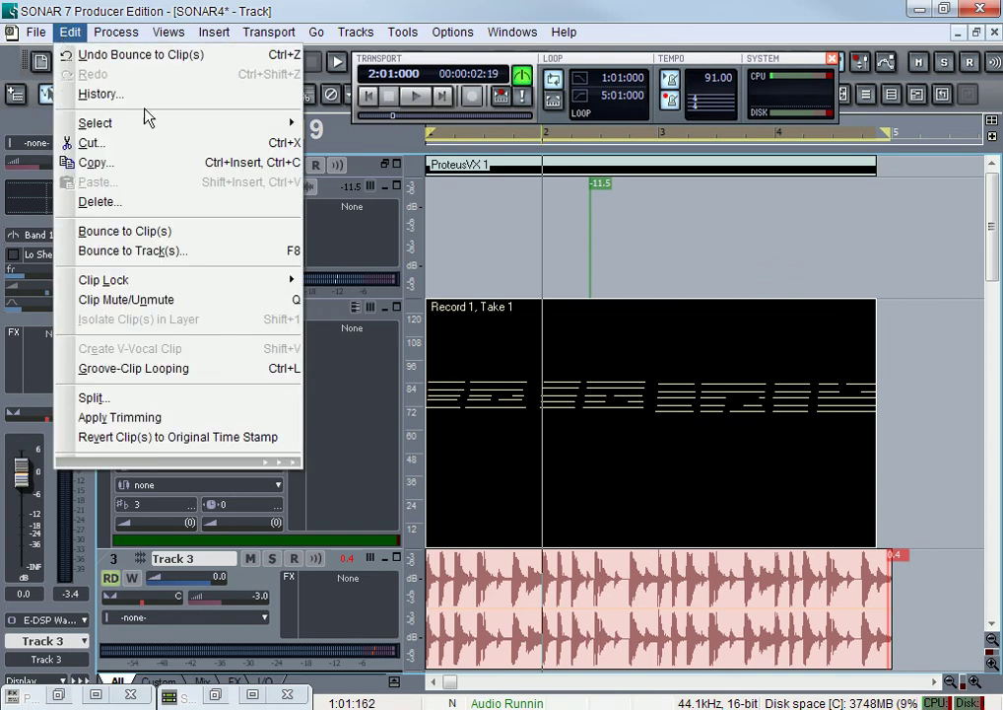
{"action": "left_click", "coordinate": [141, 164]}
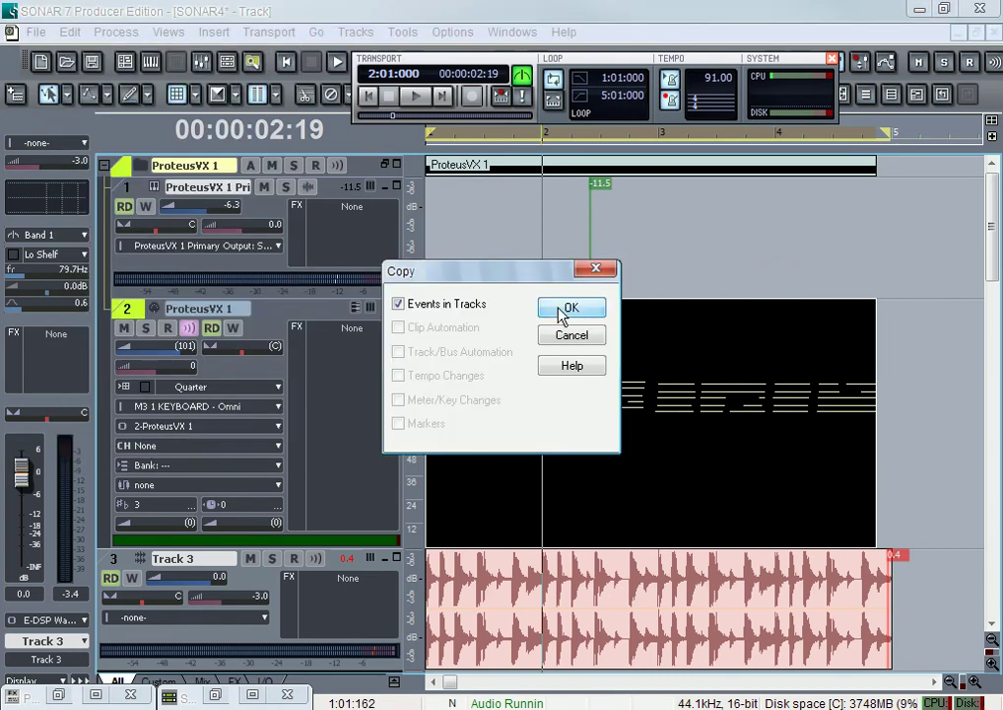
{"action": "left_click", "coordinate": [557, 311]}
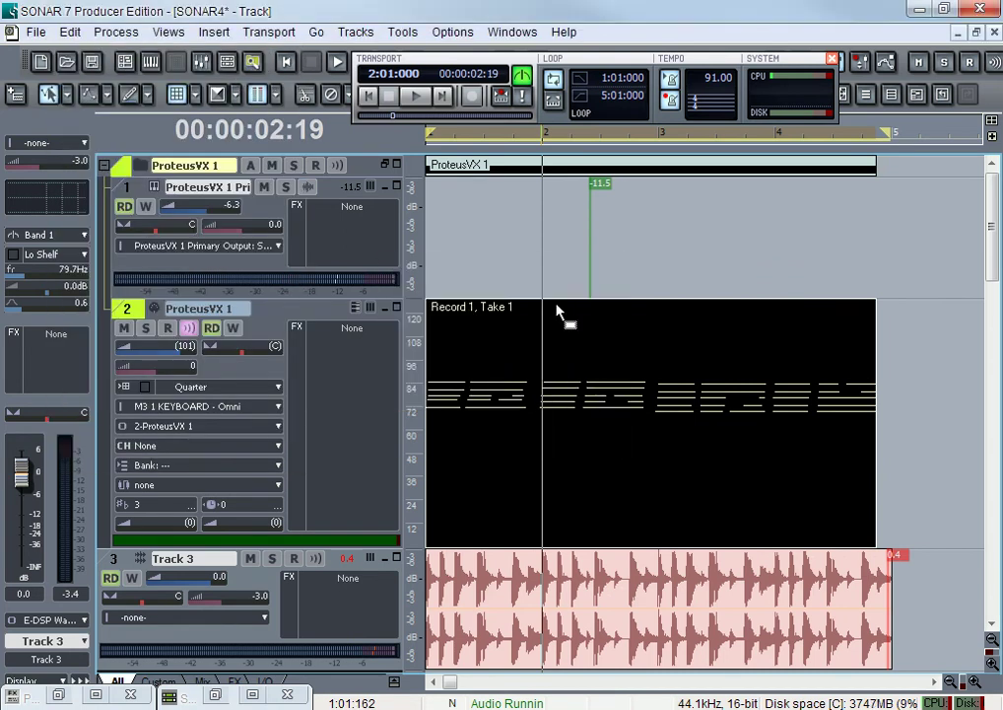
Step: Enable AudioSnap on the track 3 drum clip and groove-quantize it to the <Clipboard> groove with Eighth resolution and 100 strength
{"action": "left_click", "coordinate": [536, 595]}
{"action": "right_click", "coordinate": [537, 594]}
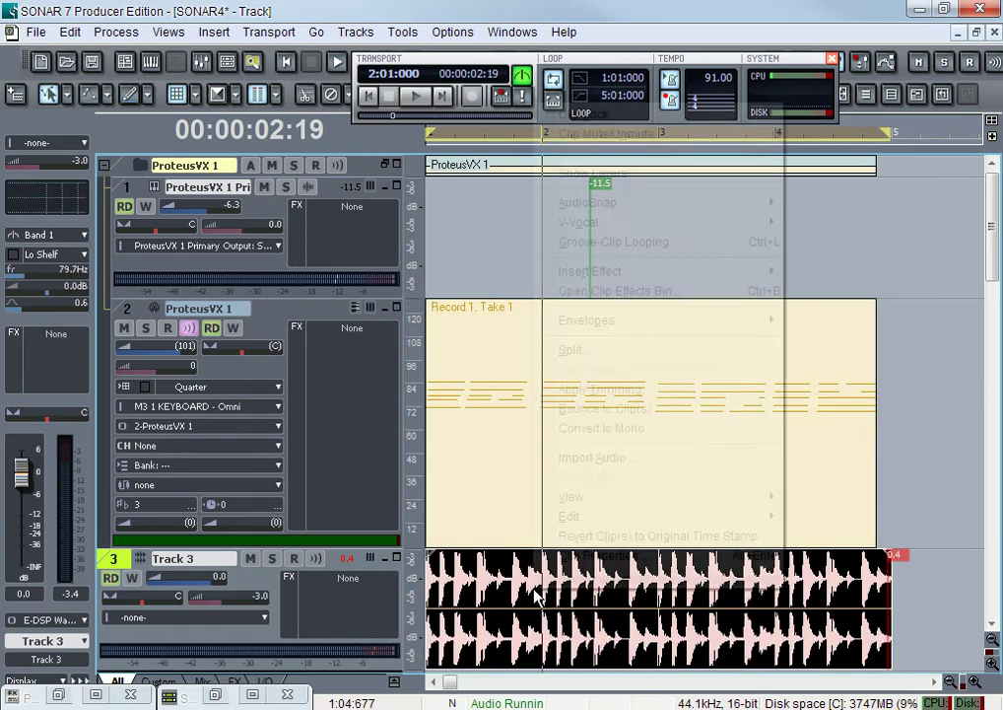
{"action": "mouse_move", "coordinate": [647, 208]}
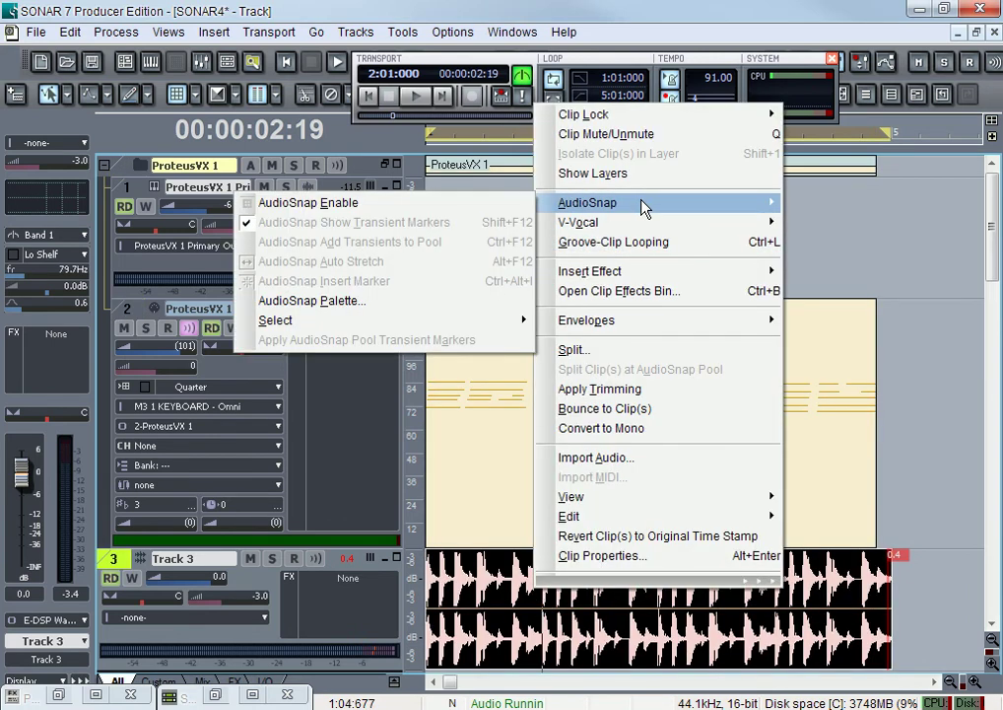
{"action": "left_click", "coordinate": [488, 214]}
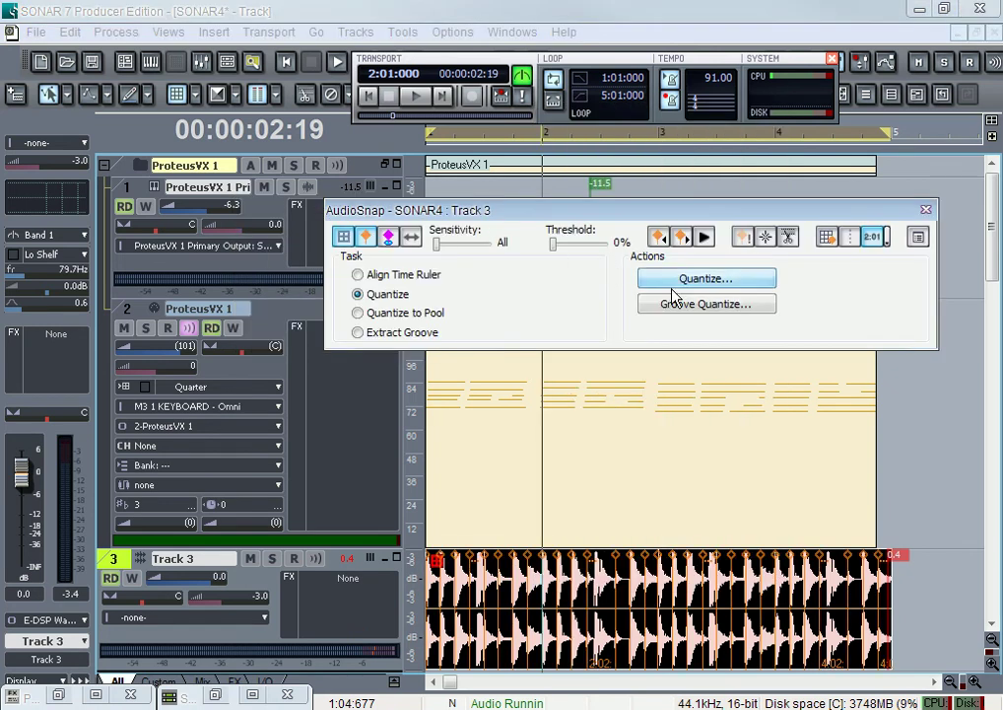
{"action": "left_click_drag", "start_coordinate": [528, 222], "coordinate": [509, 155]}
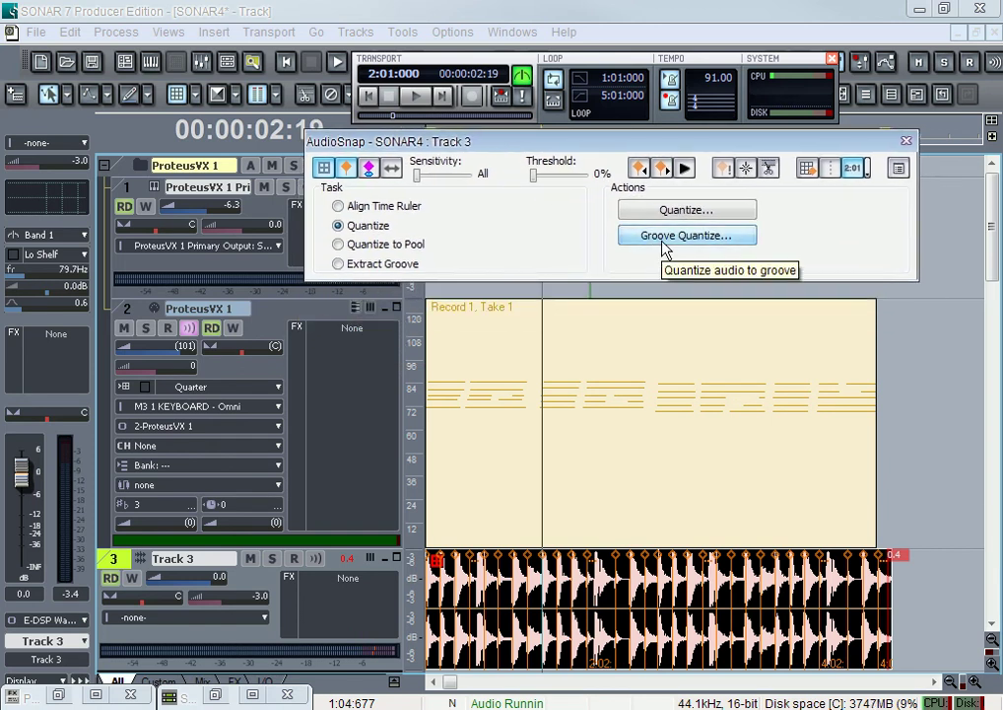
{"action": "left_click", "coordinate": [663, 241]}
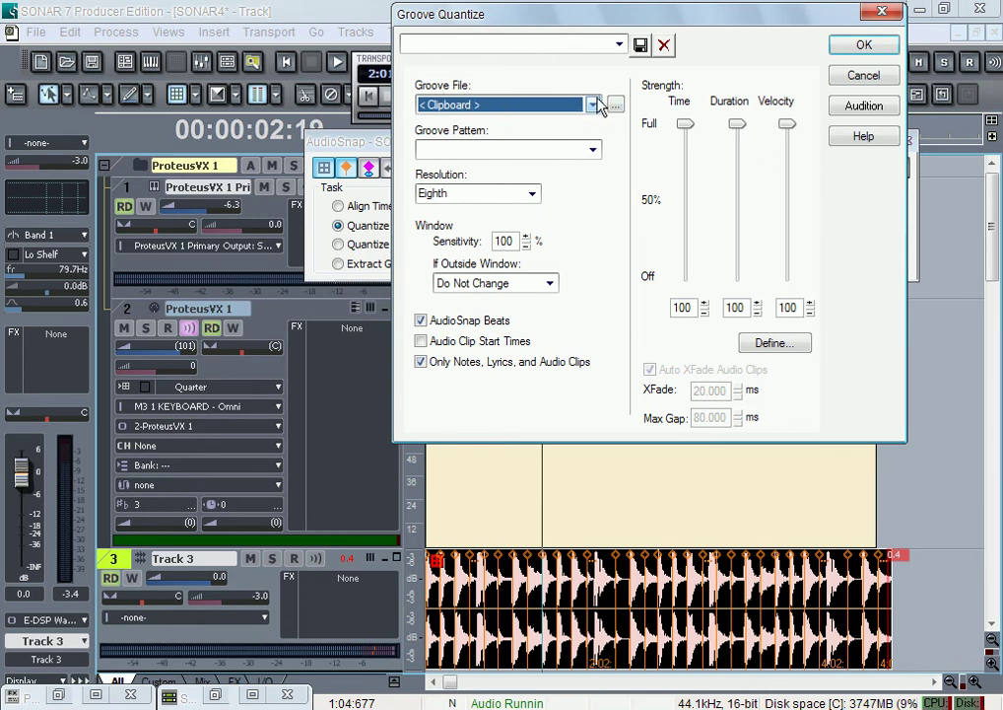
{"action": "left_click", "coordinate": [860, 46]}
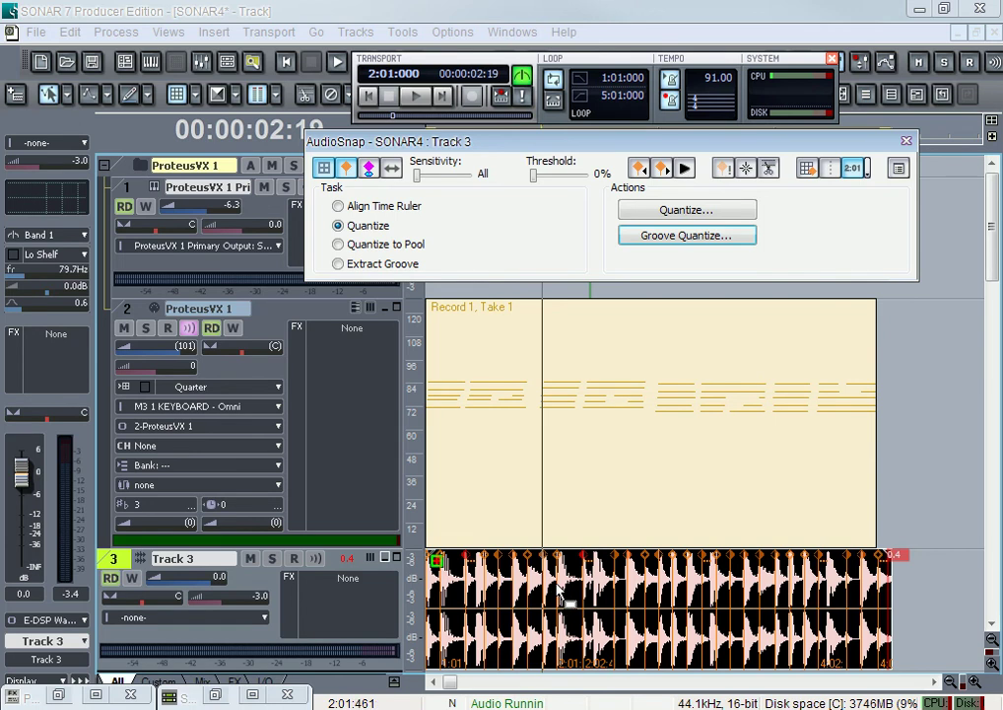
Step: Play back the groove-quantized drums with the MIDI part from the start, stop, and close the AudioSnap palette
{"action": "left_click", "coordinate": [370, 95]}
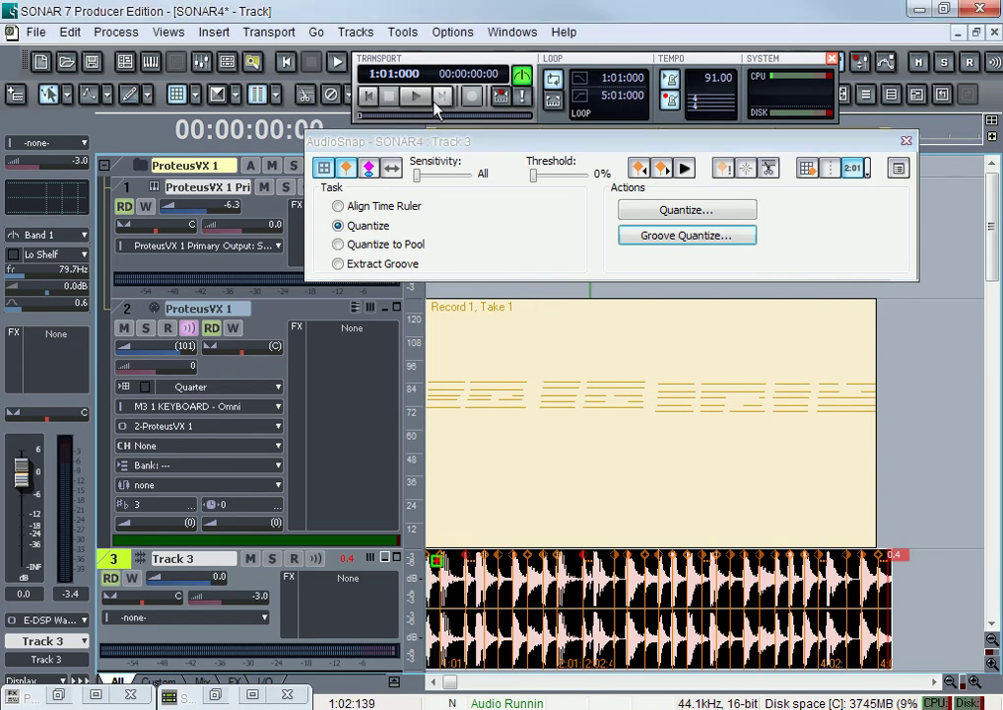
{"action": "left_click", "coordinate": [415, 103]}
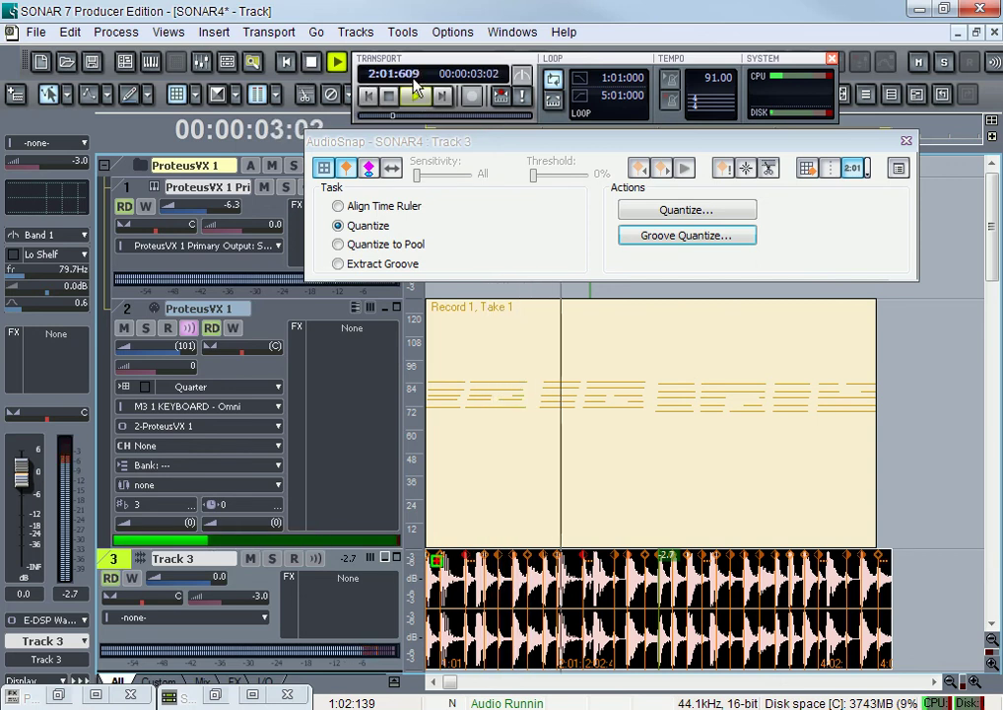
{"action": "left_click", "coordinate": [414, 98]}
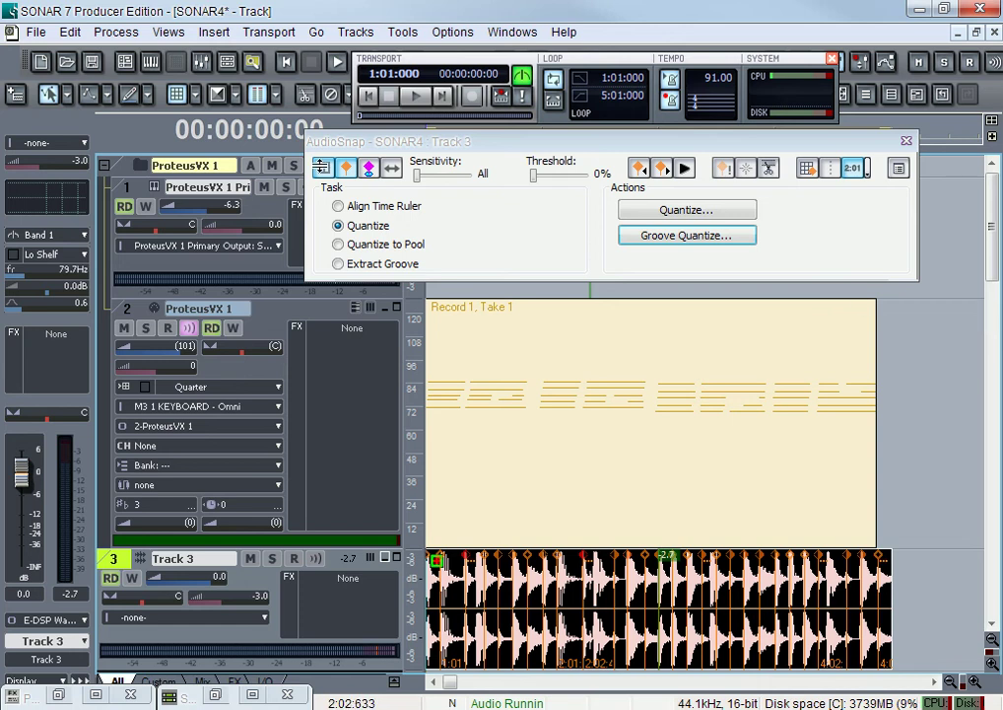
{"action": "mouse_move", "coordinate": [418, 175]}
{"action": "left_mouse_down"}
{"action": "mouse_move", "coordinate": [459, 179]}
{"action": "mouse_move", "coordinate": [417, 181]}
{"action": "left_mouse_up"}
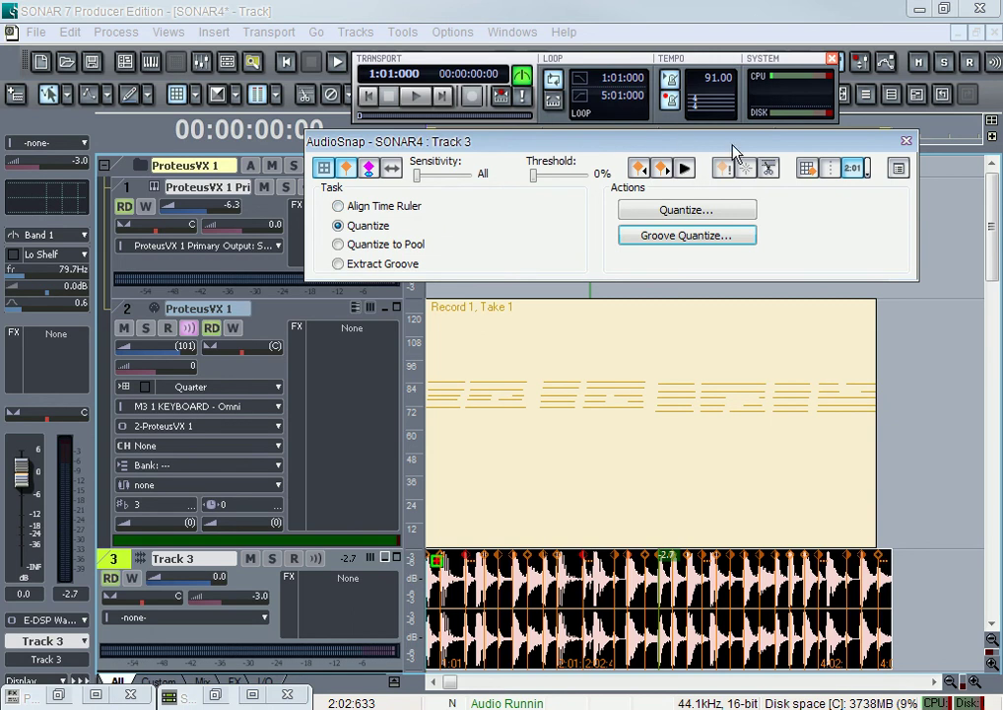
{"action": "left_click", "coordinate": [906, 141]}
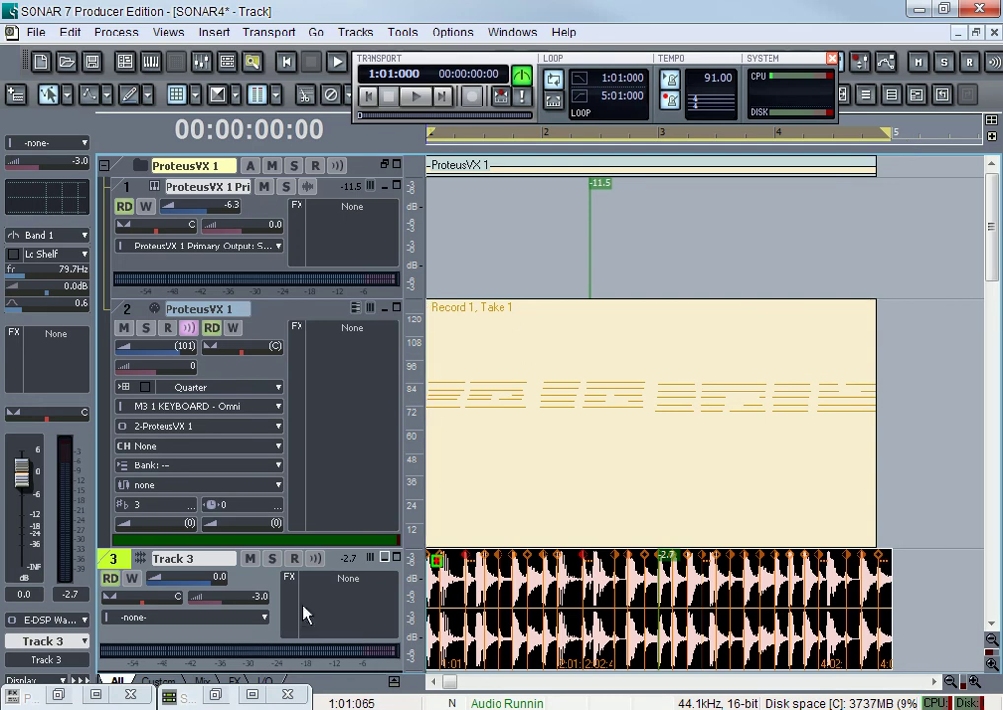
Step: Bring up the ProteusVX 1 synth window and switch channel 01 to preset P0001, Sine Wave
{"action": "left_click", "coordinate": [59, 695]}
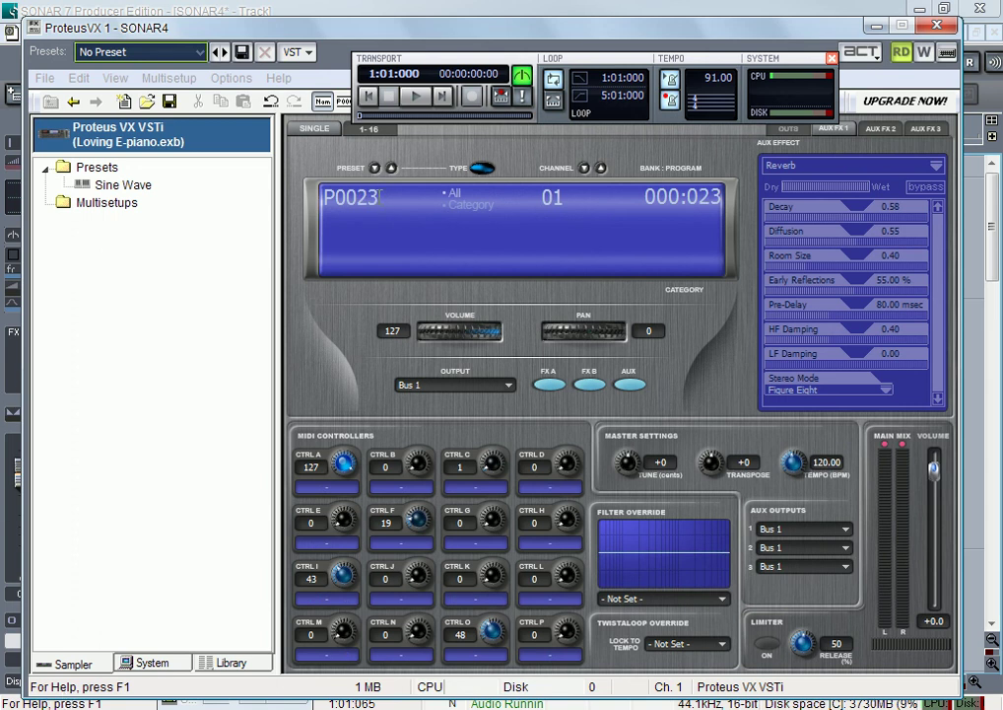
{"action": "left_click_drag", "start_coordinate": [375, 169], "coordinate": [375, 169]}
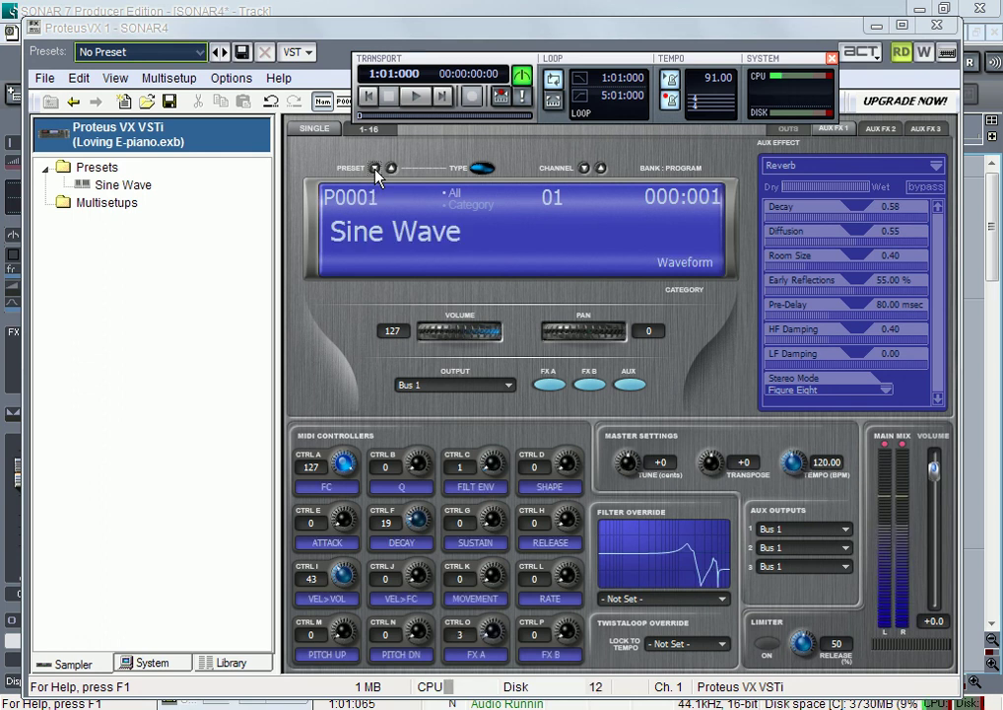